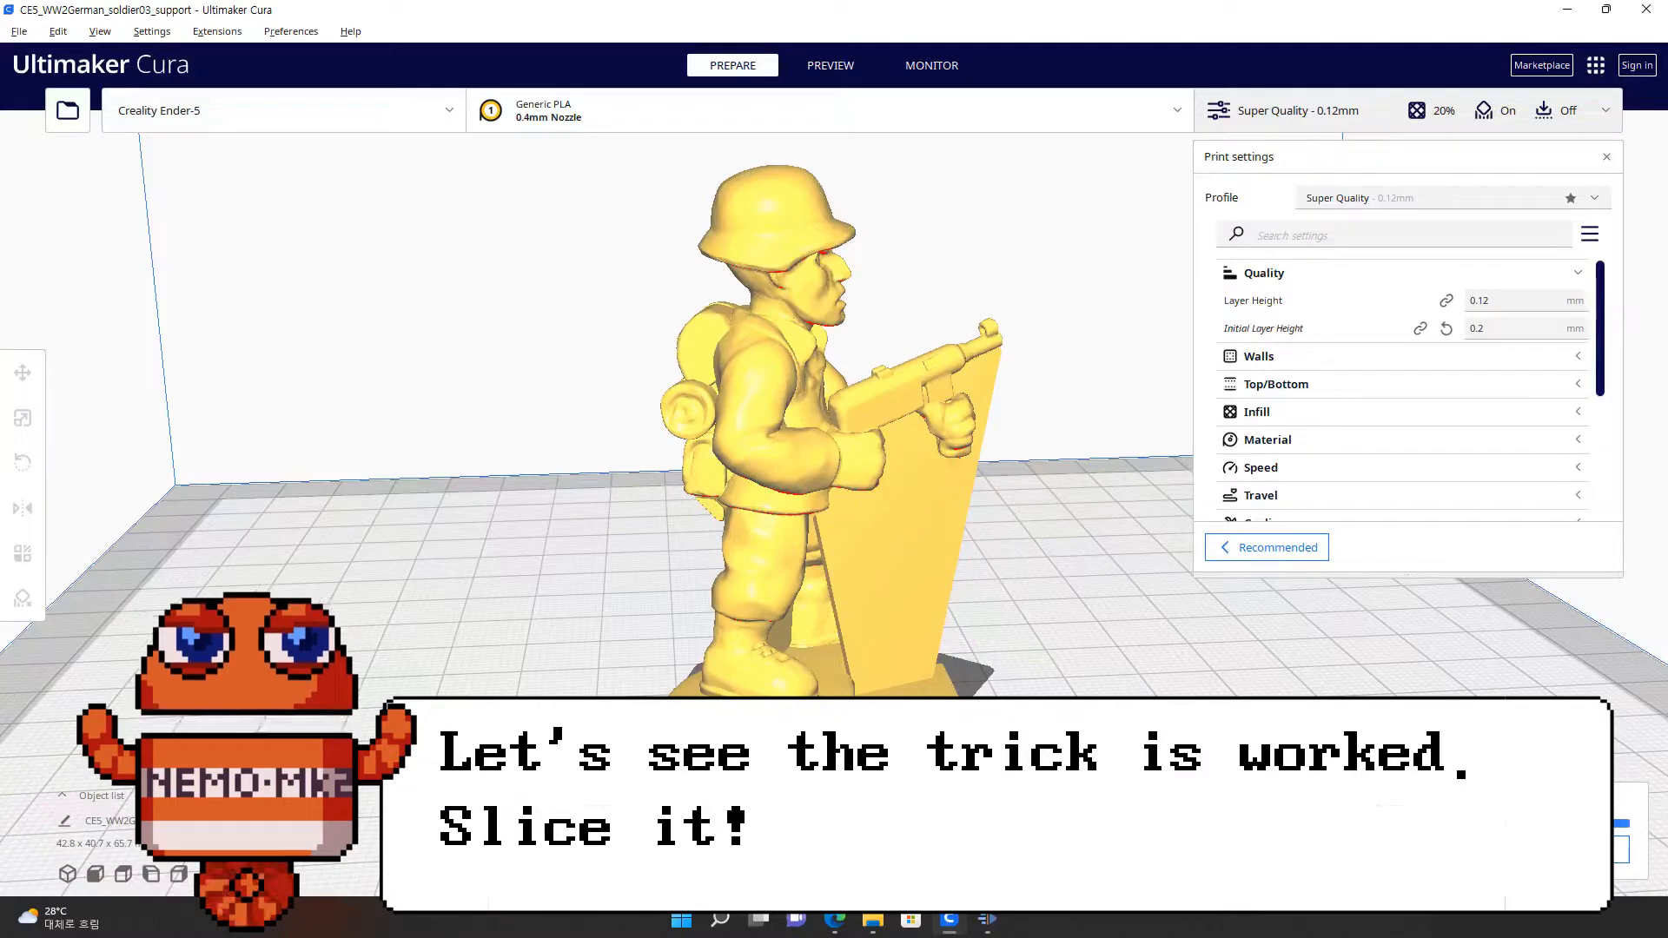
Step: Slice the soldier model and lower the layer preview to layer 100 to examine the generated supports
click(1414, 852)
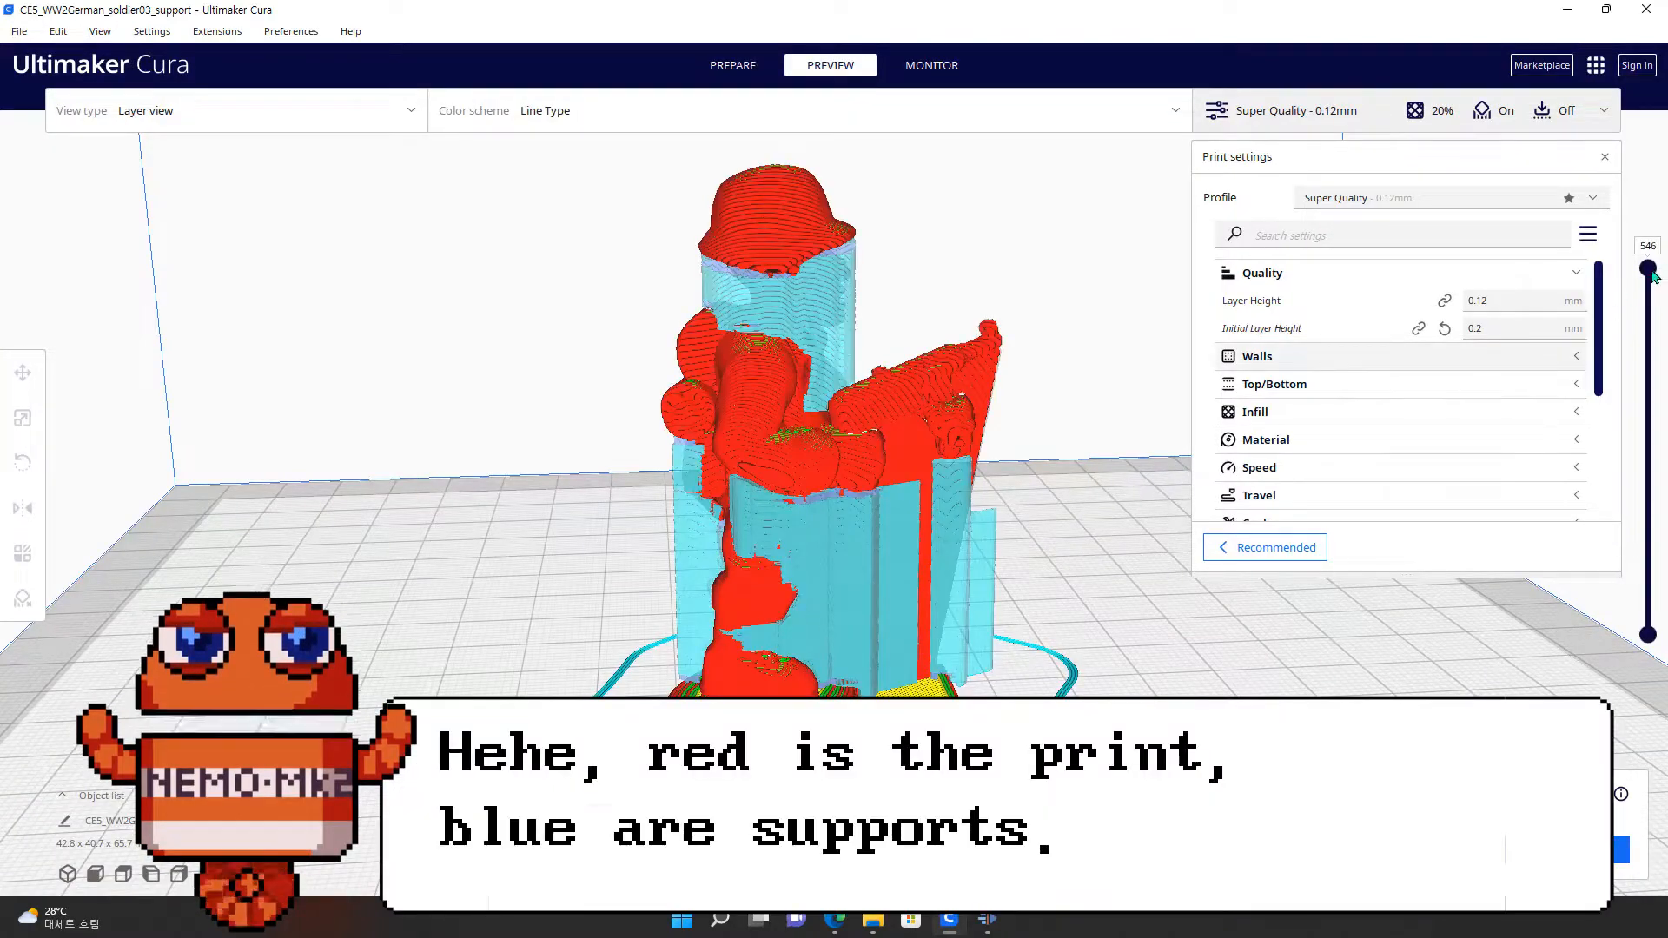
drag(1641, 387, 1627, 456)
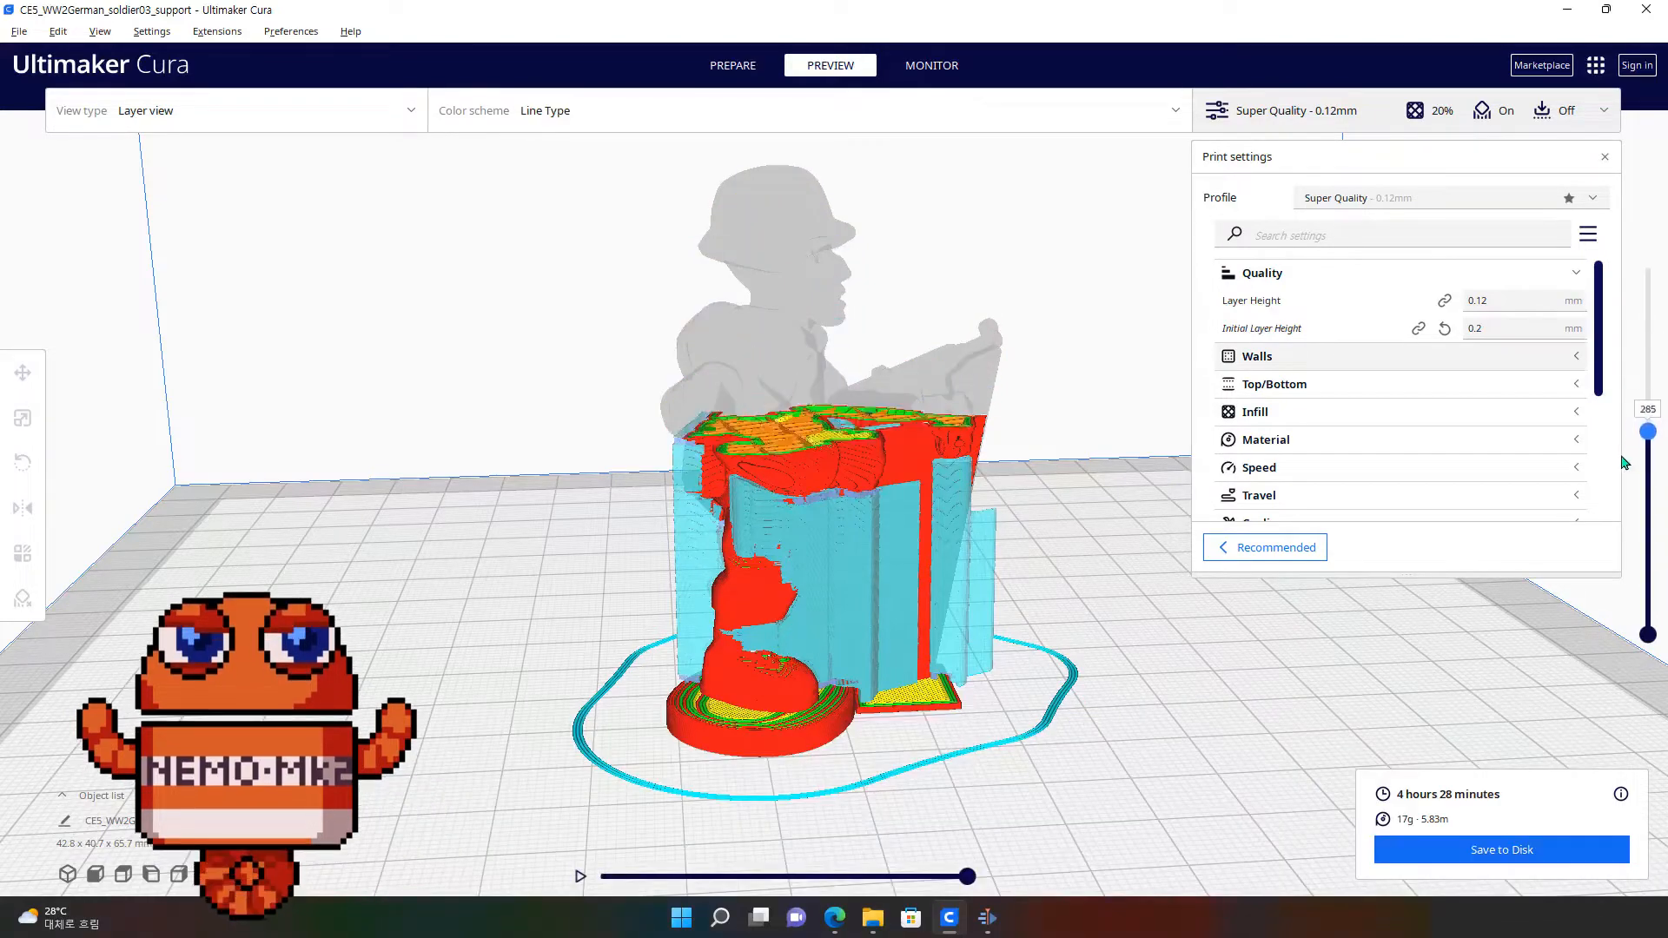
scroll(942, 625, up, 5)
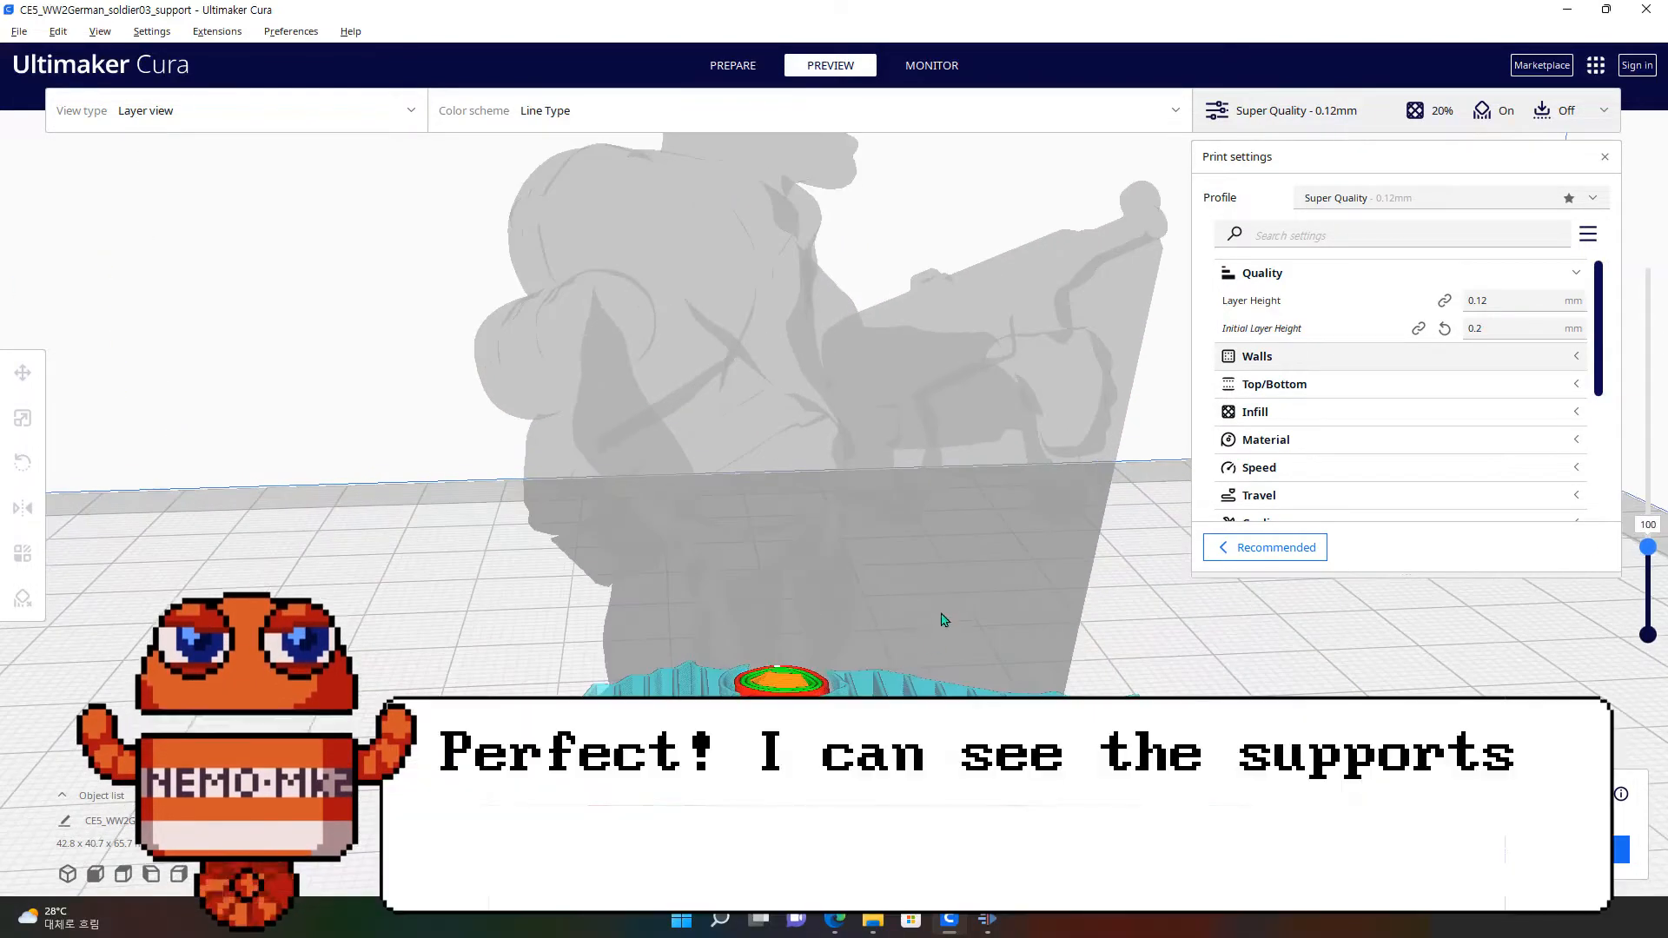
click(1214, 660)
right_drag(550, 642, 441, 754)
middle_drag(441, 754, 468, 715)
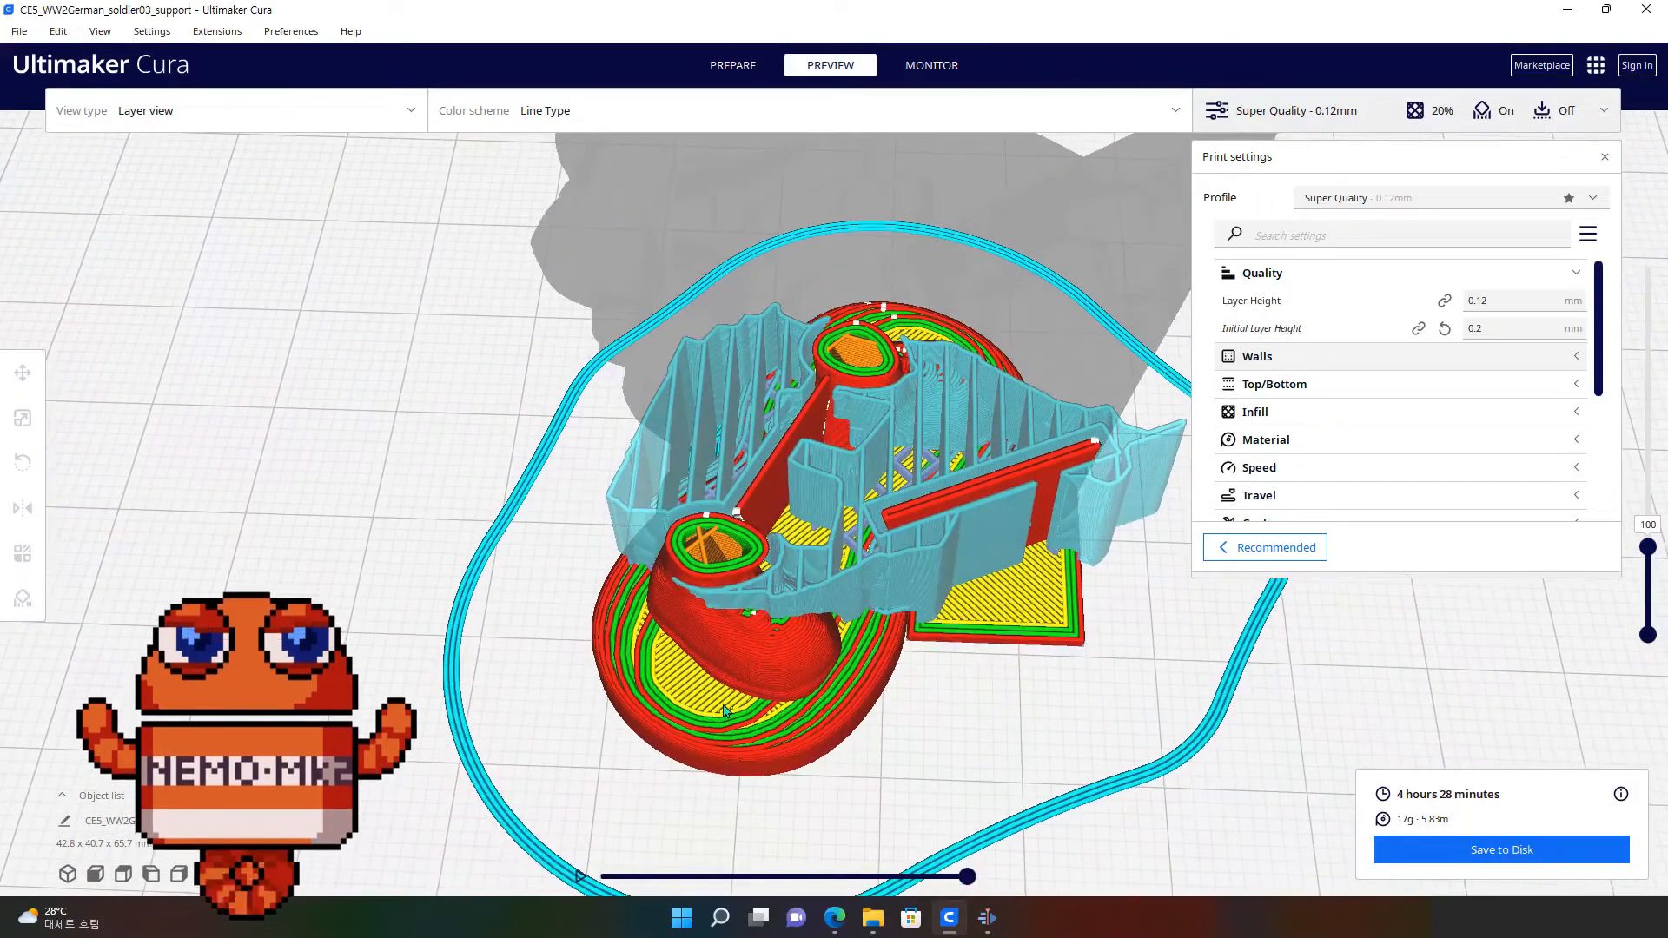
scroll(723, 703, up, 4)
right_drag(415, 692, 504, 686)
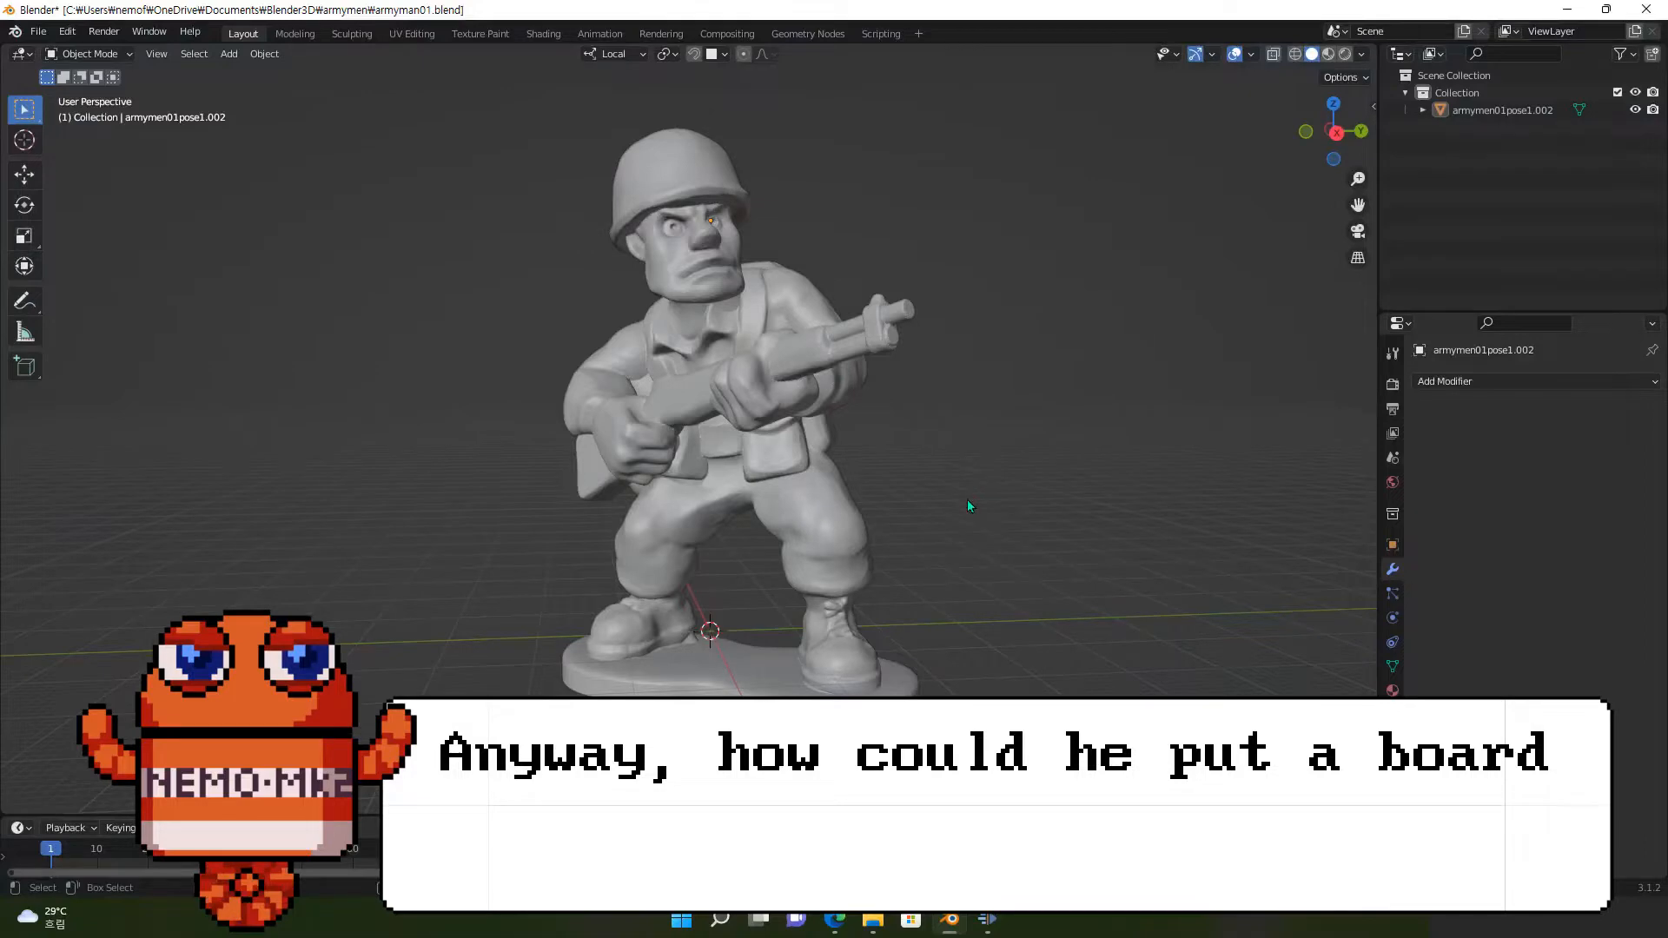
middle_drag(967, 499, 904, 508)
scroll(904, 517, up, 6)
scroll(903, 514, down, 6)
scroll(904, 513, up, 2)
mouse_move(904, 514)
middle_down()
mouse_move(879, 577)
mouse_move(816, 586)
mouse_move(806, 547)
mouse_move(912, 524)
mouse_move(994, 541)
mouse_move(910, 500)
middle_up()
scroll(934, 533, up, 1)
scroll(931, 504, down, 1)
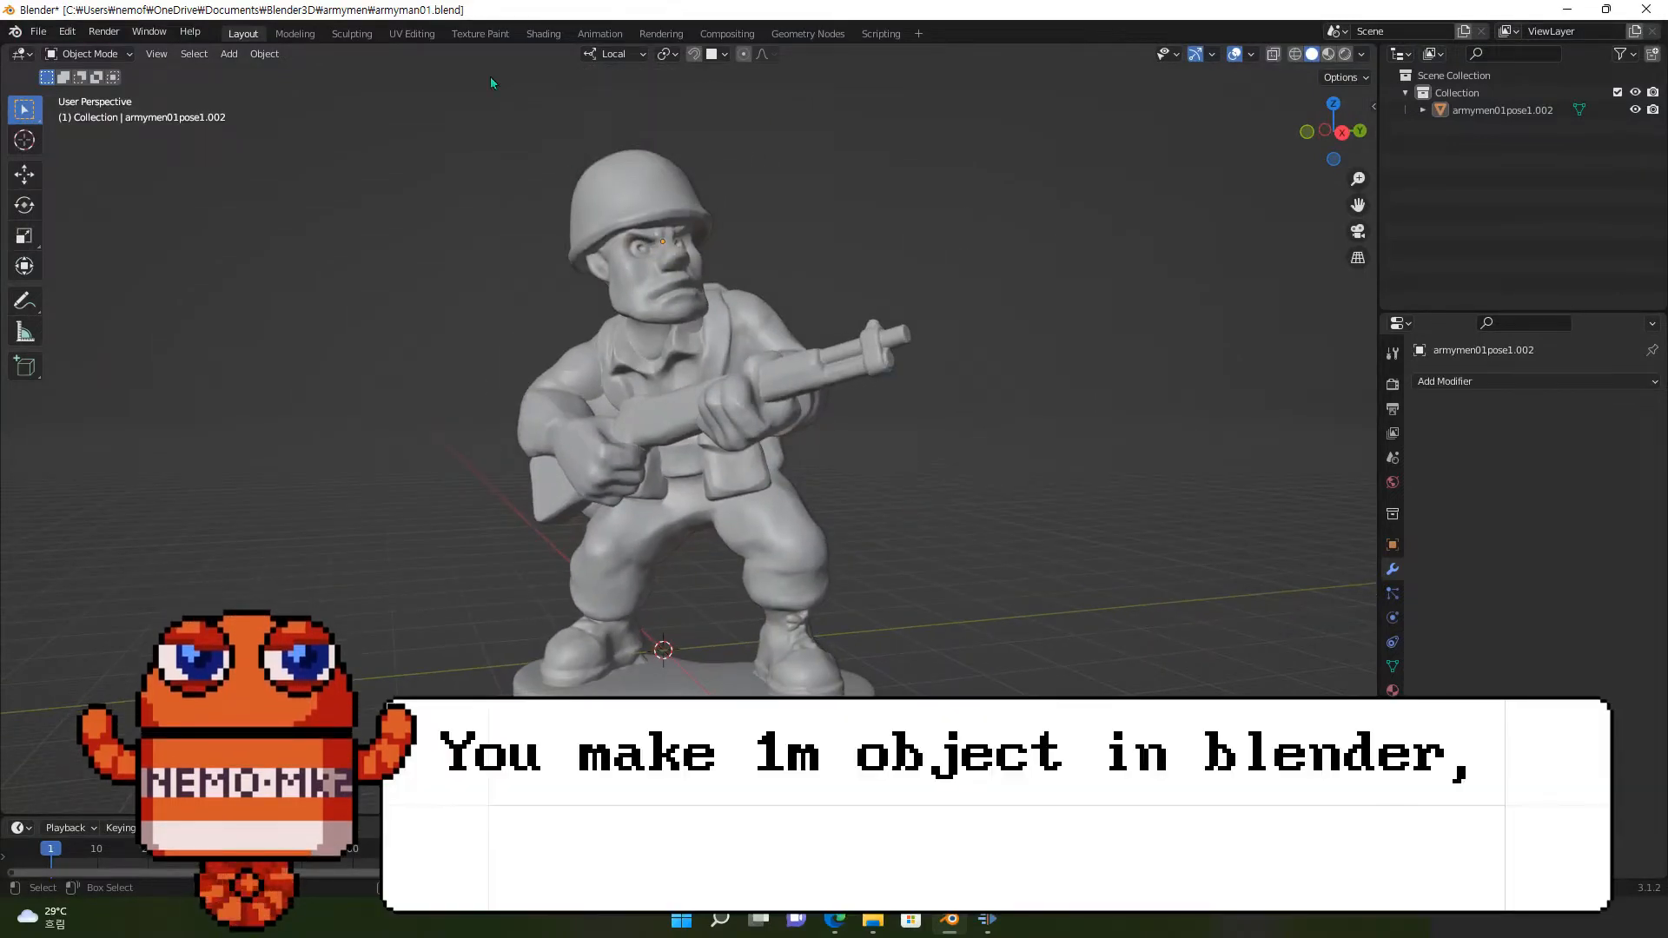
Step: Add a plane mesh to the scene at the soldier's feet
click(233, 55)
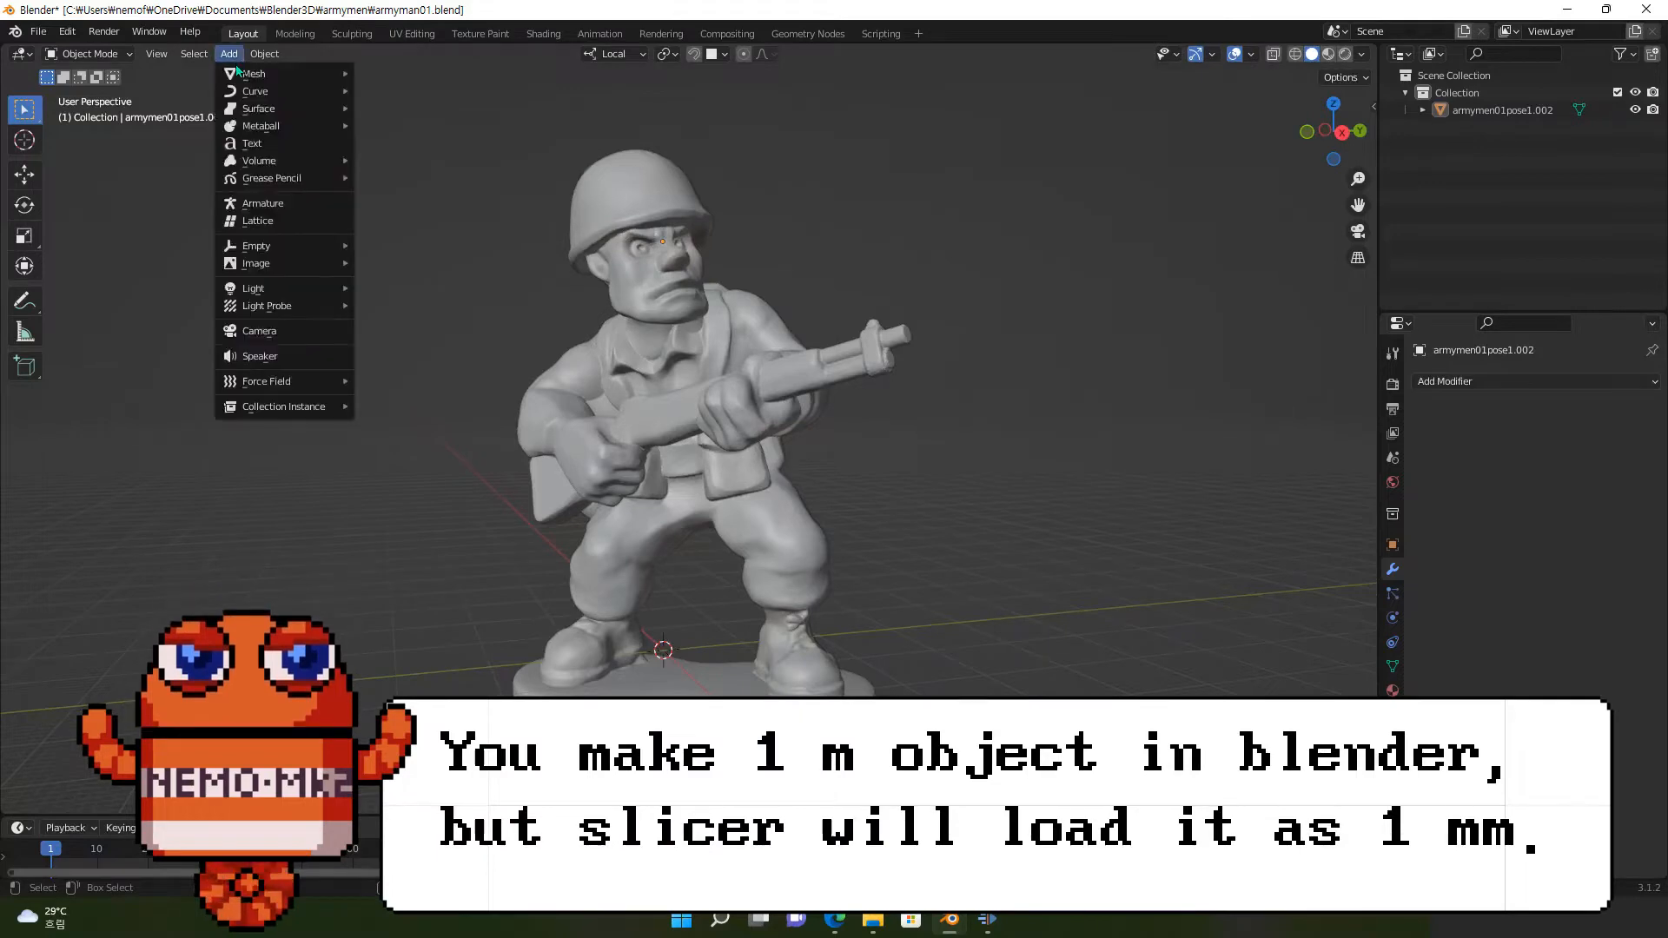
mouse_move(238, 74)
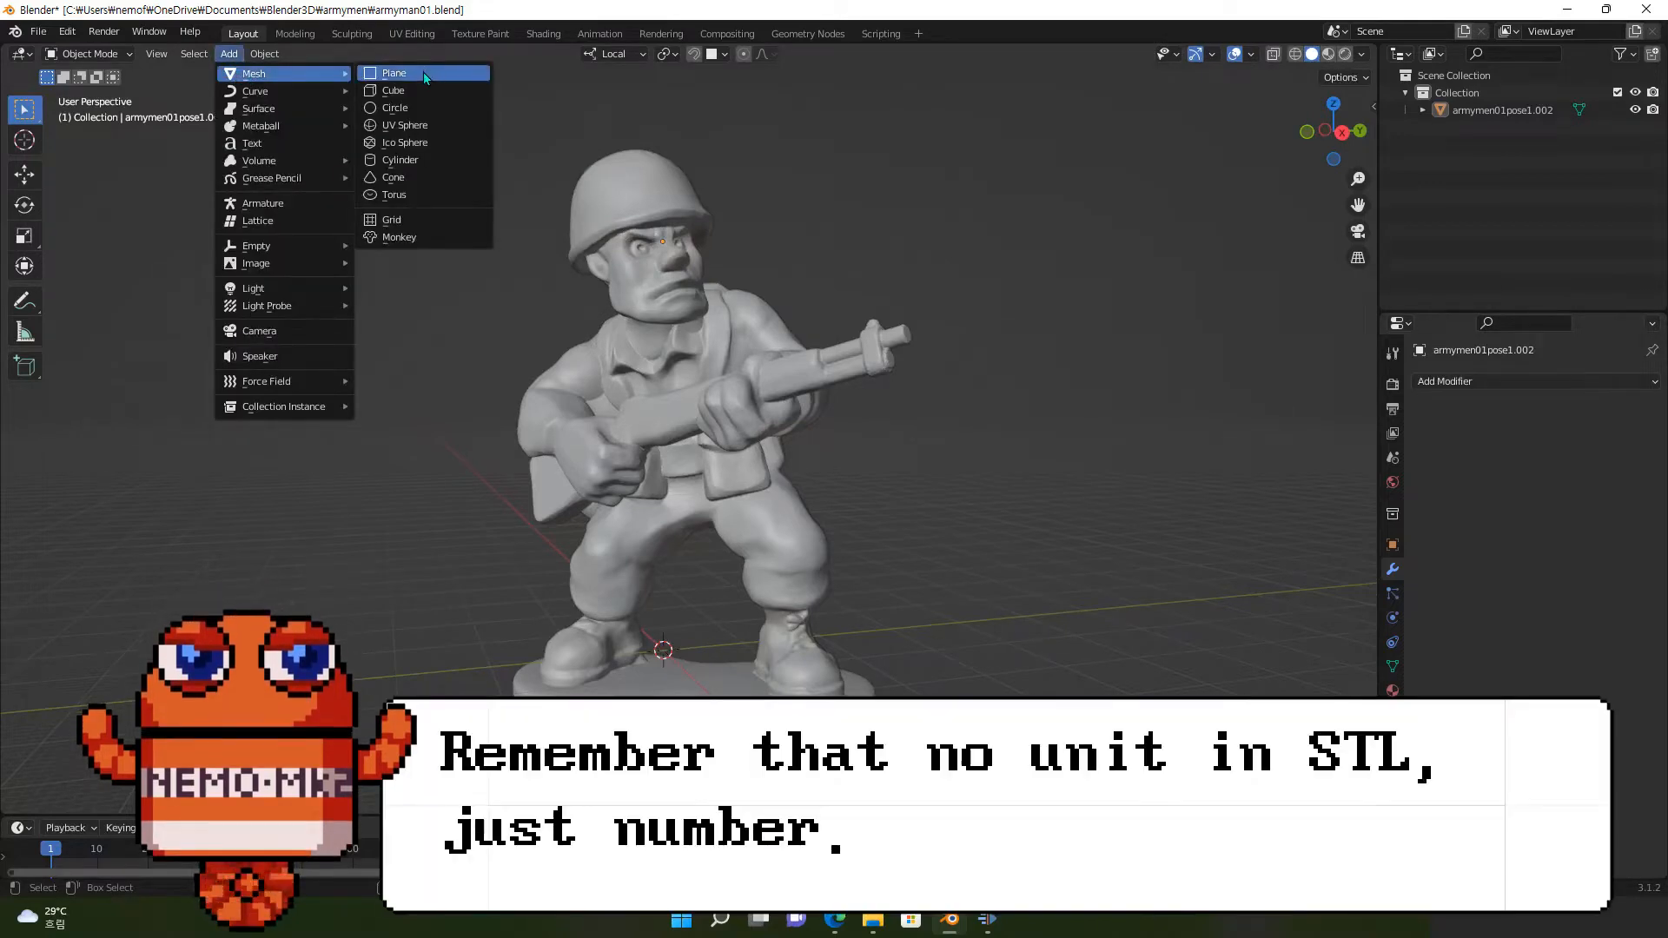
click(394, 72)
scroll(625, 545, up, 3)
scroll(657, 706, down, 2)
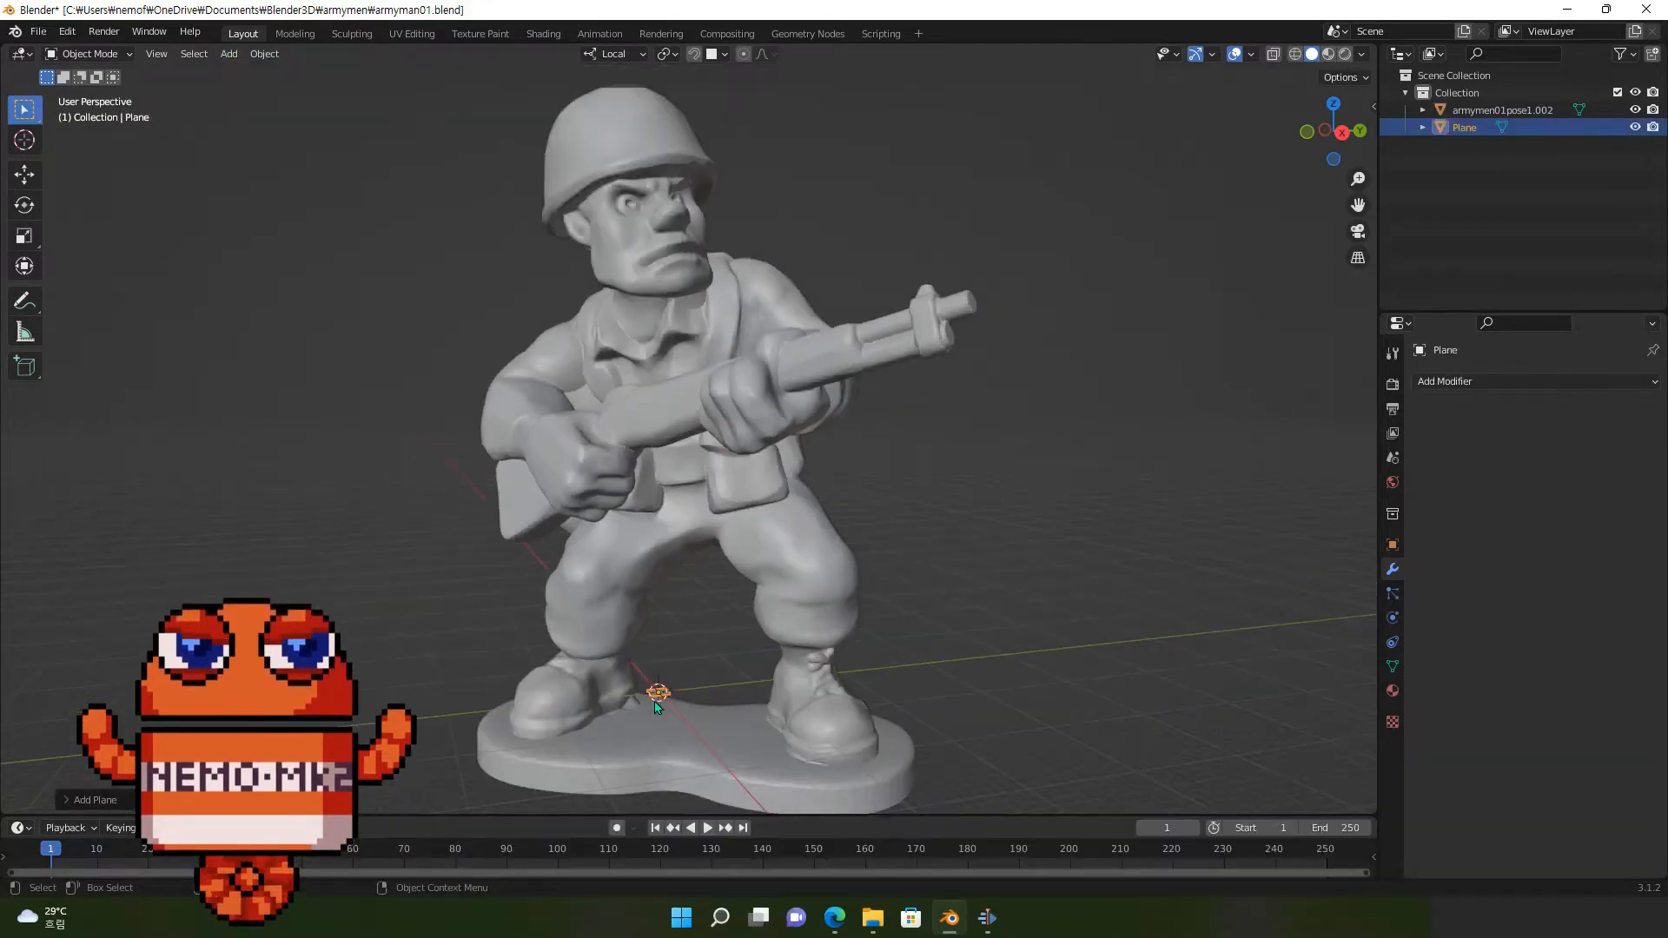
Step: Scale the plane's geometry by a factor of 10 in Edit Mode, then return to Object Mode
key(Tab)
key(KP_Decimal)
text(10)
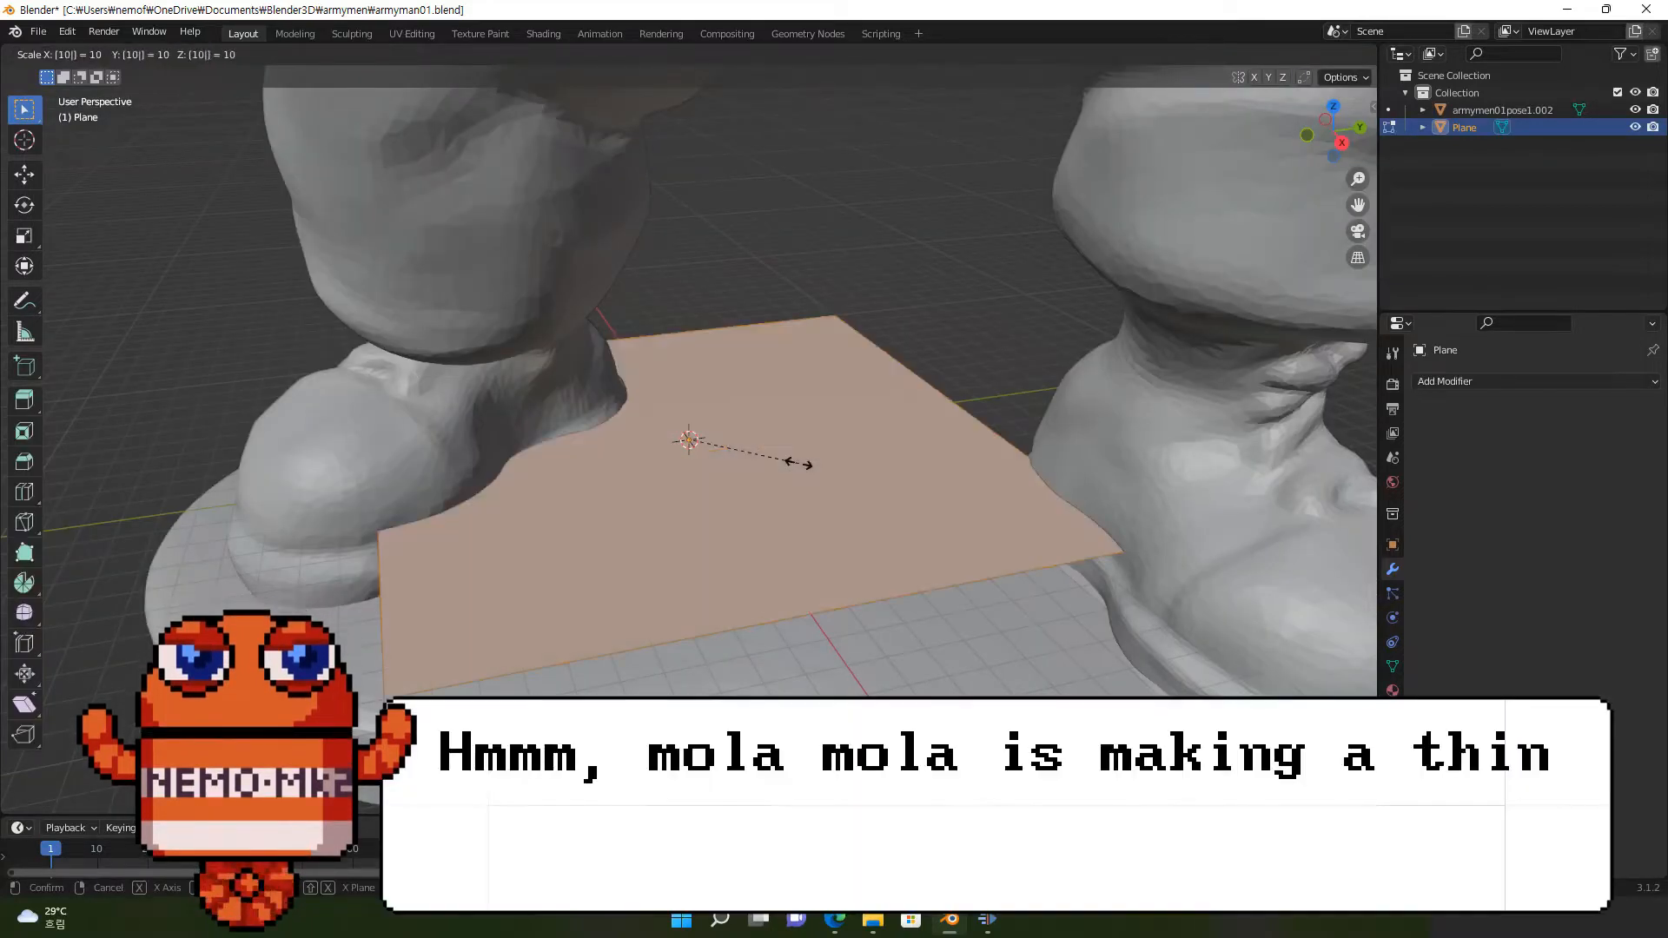
click(898, 285)
scroll(899, 286, down, 3)
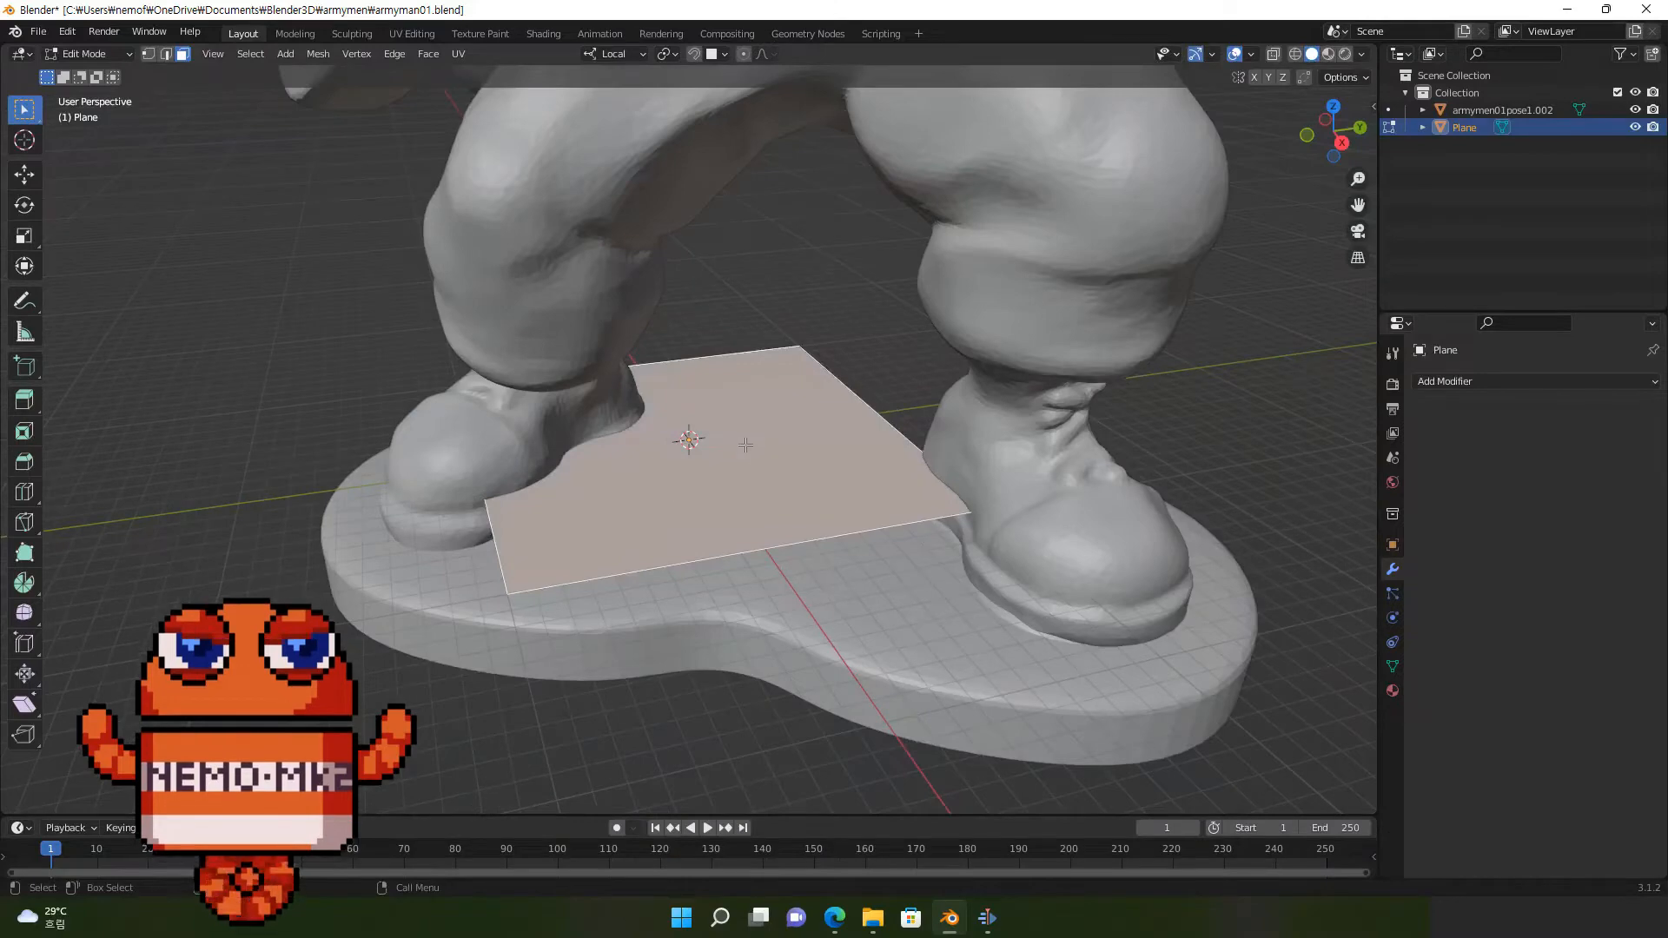
key(Tab)
Step: Place the plane as a thin upright board between the soldier's legs, rotating it about its local Z axis
mouse_move(775, 446)
middle_down()
mouse_move(794, 335)
mouse_move(783, 437)
middle_up()
scroll(794, 335, down, 3)
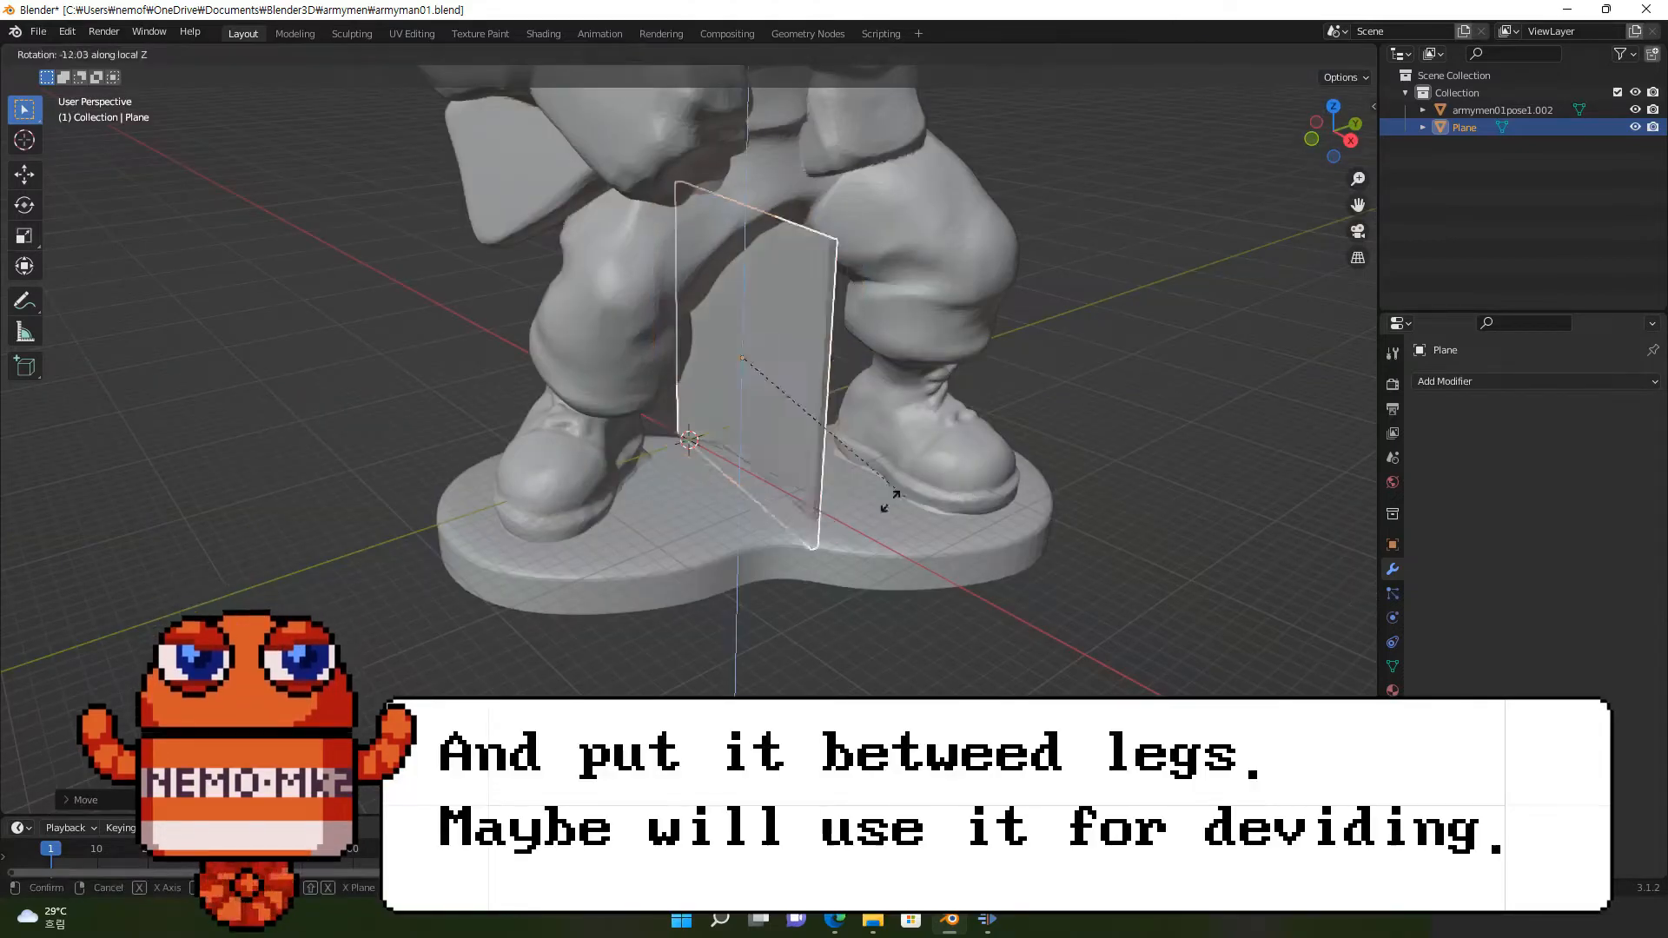
click(647, 402)
middle_drag(647, 401, 784, 459)
key(g)
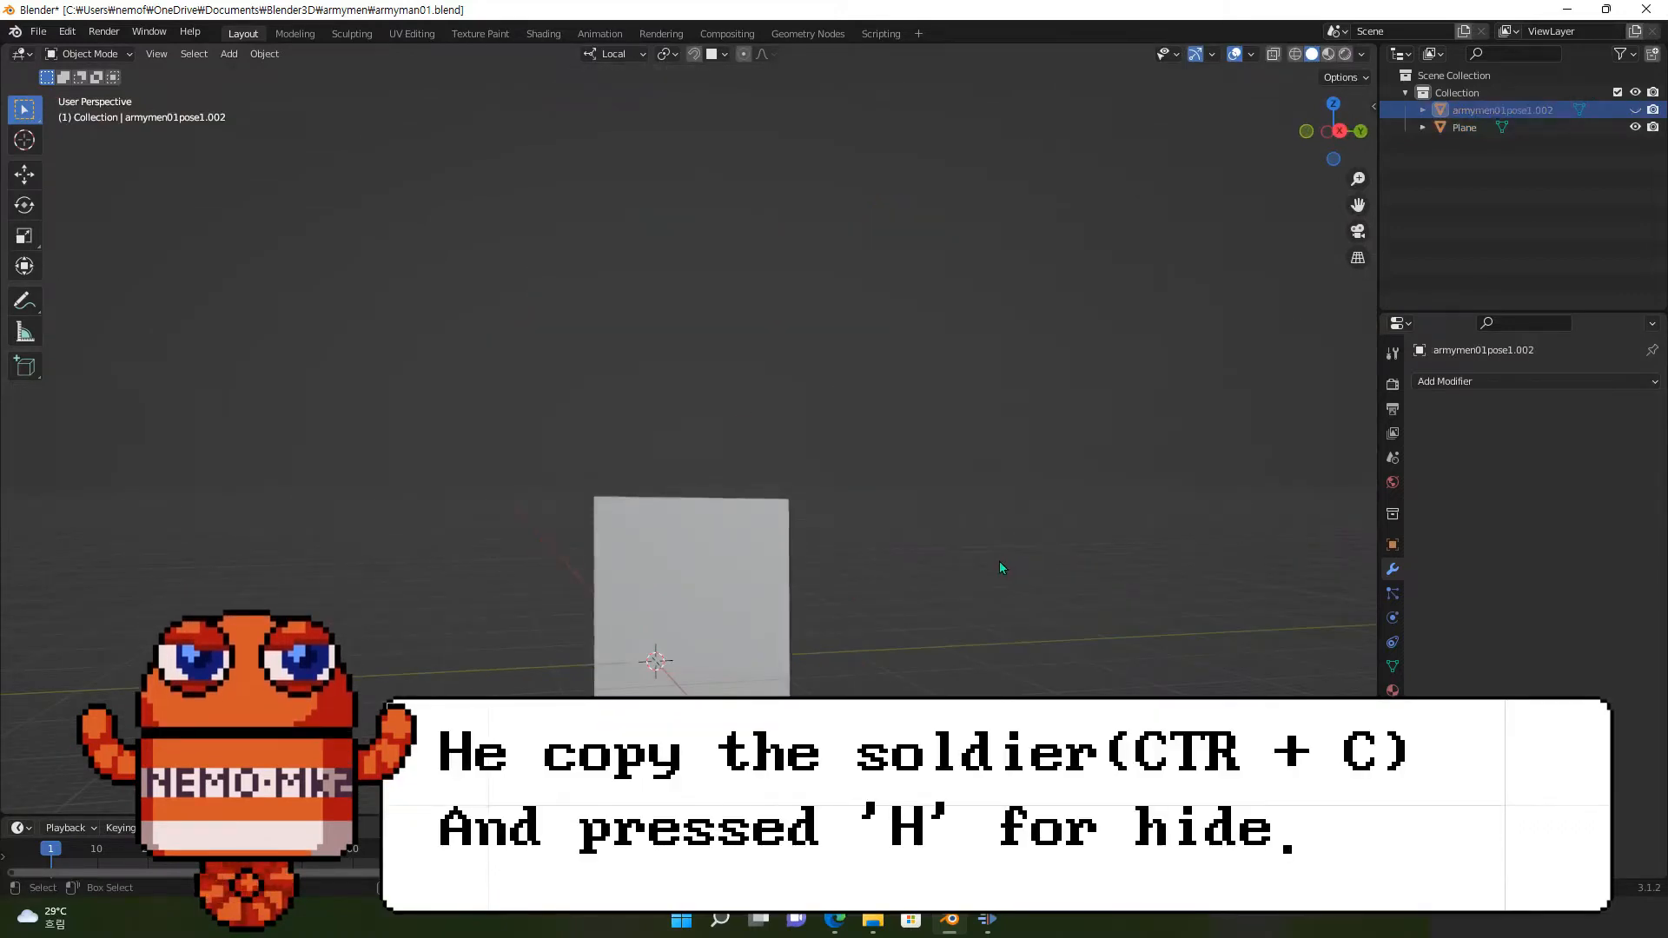
Step: Paste a copy of the hidden soldier model and add a Remesh modifier to the copy
key(ctrl+v)
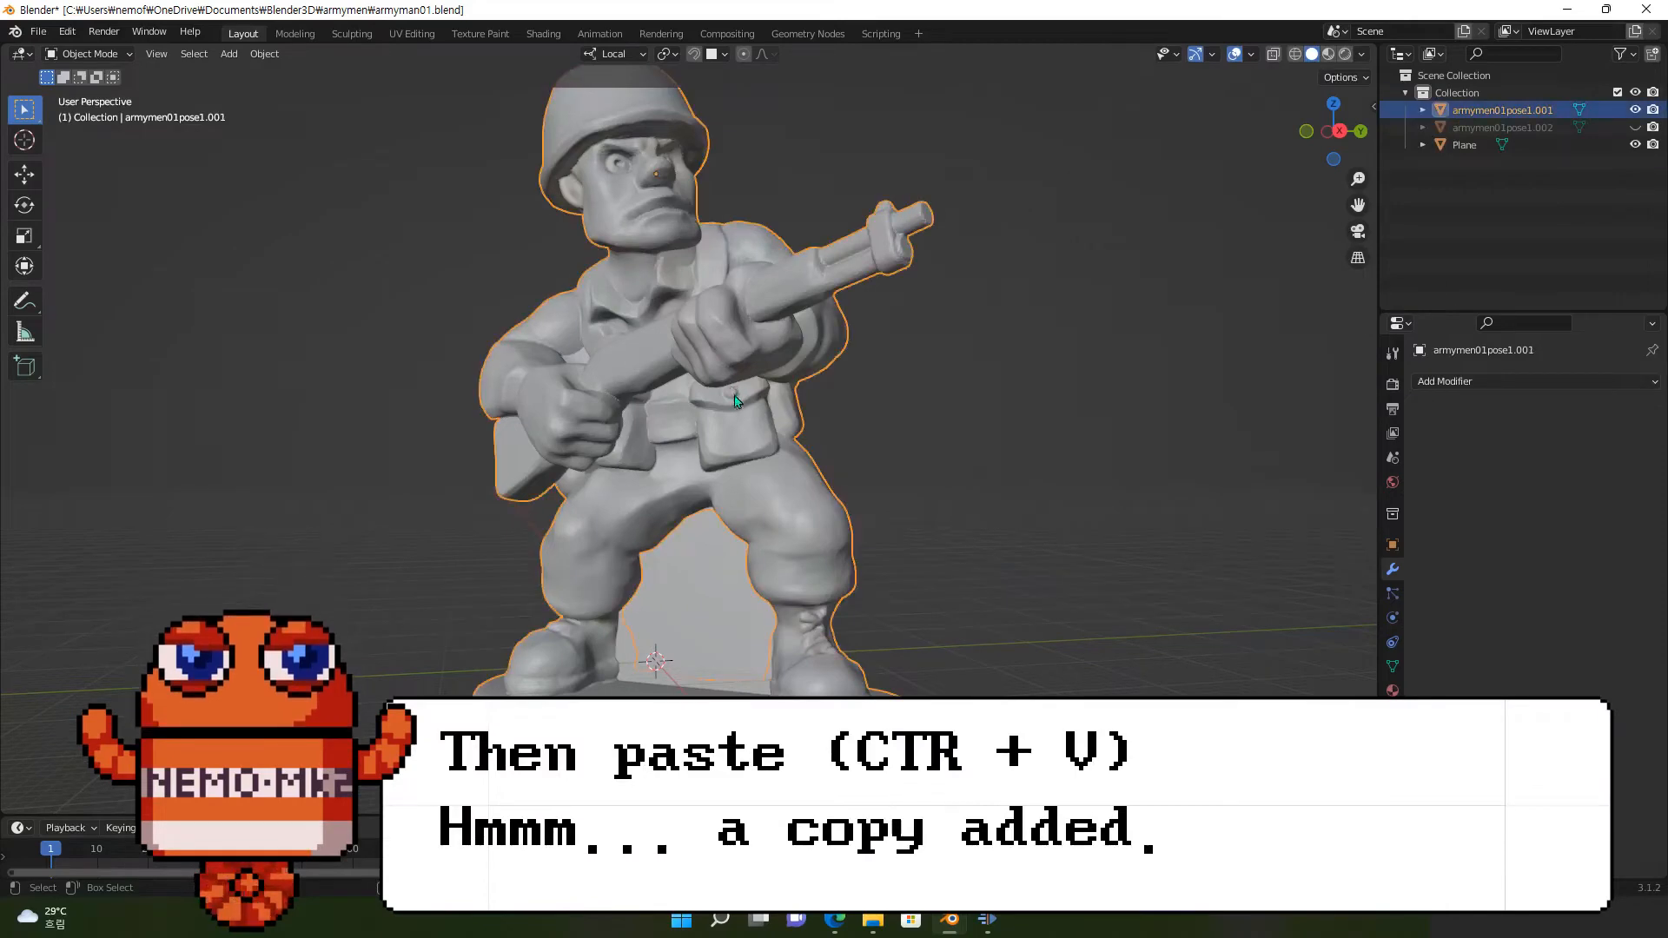
click(1447, 382)
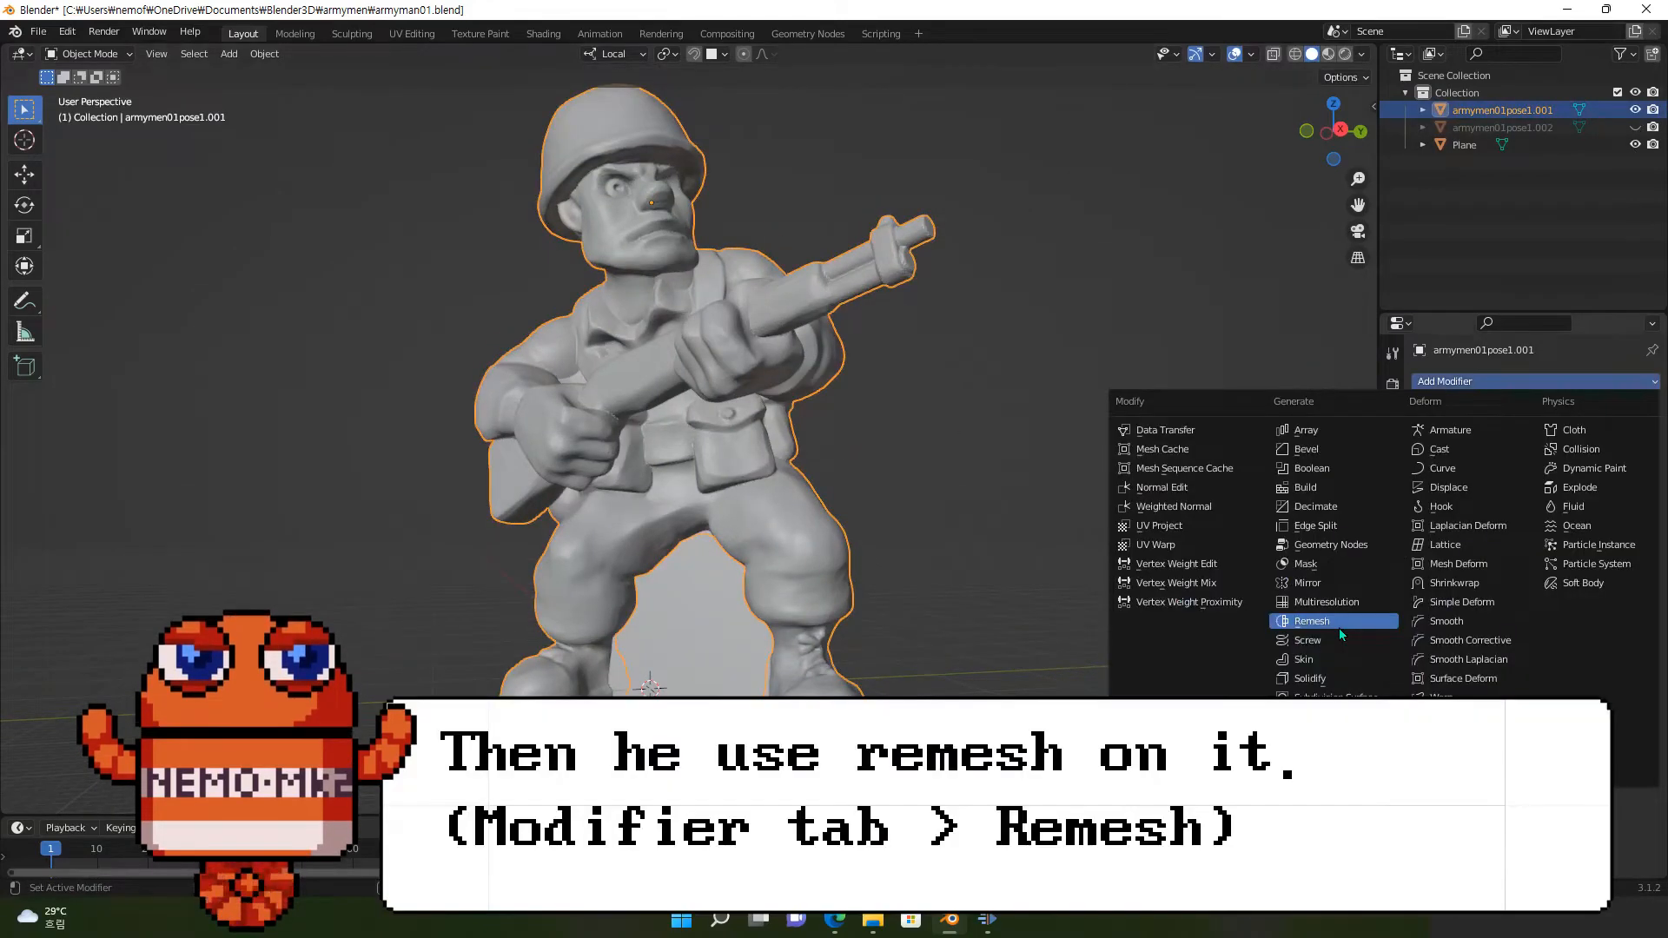
click(1338, 630)
Step: Try a voxel size of 1 m for the Remesh modifier
double_click(1596, 458)
text(1)
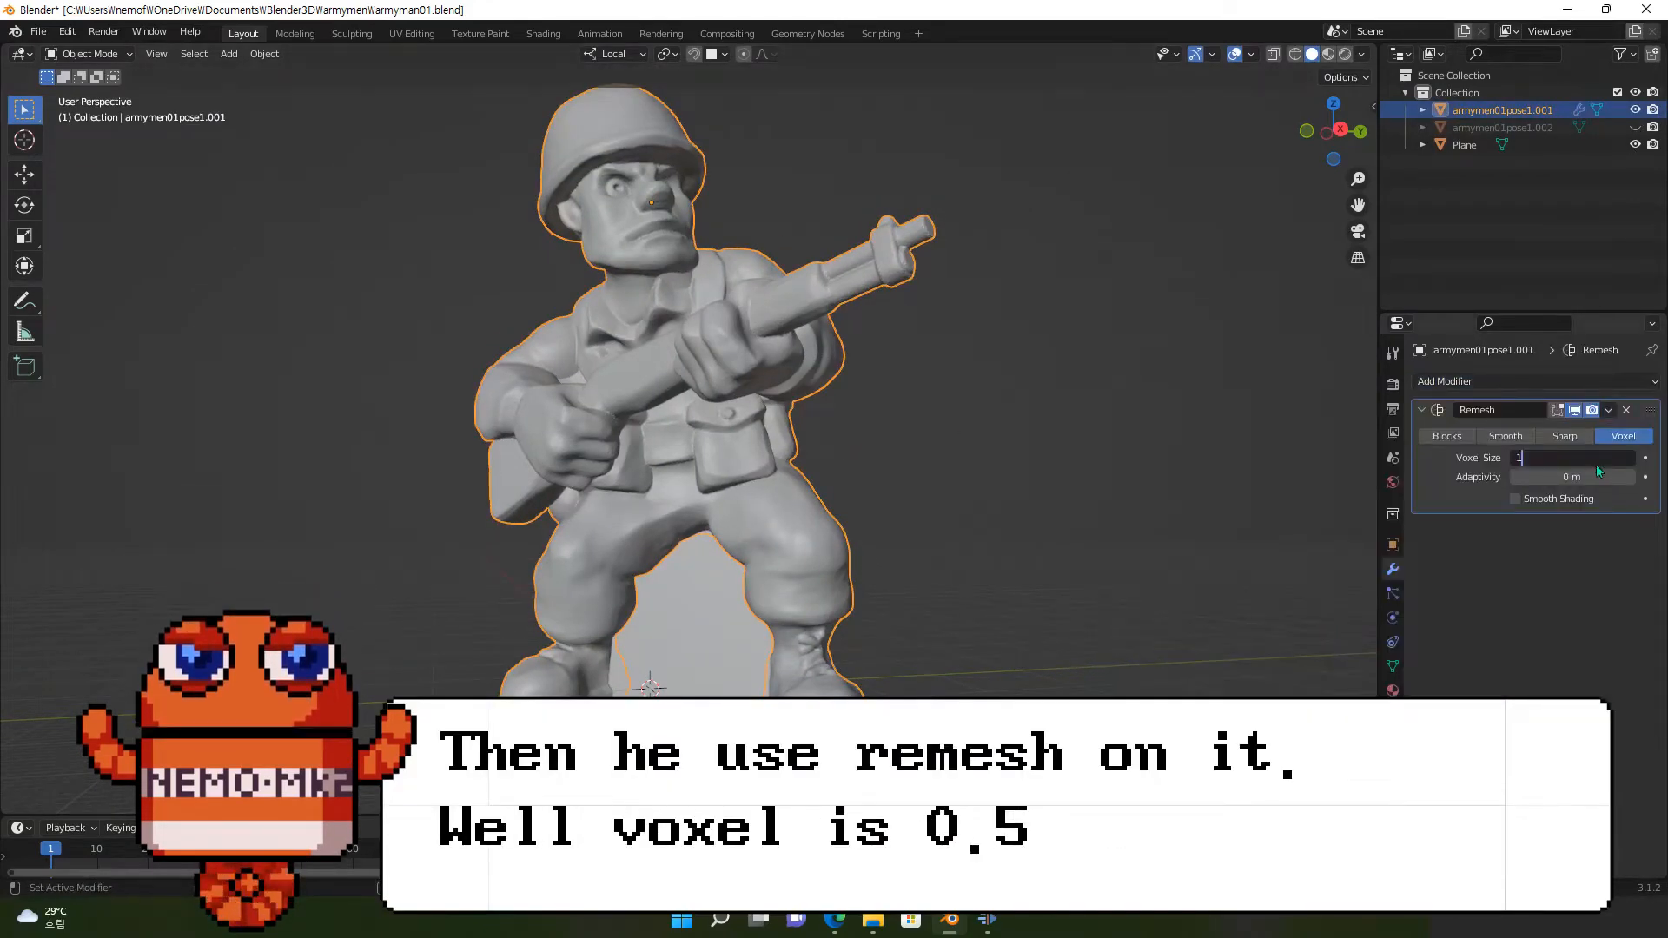
key(Return)
Step: Set the Remesh voxel size to 0.5 m and apply the modifier to the soldier copy
double_click(1597, 456)
text(0.5)
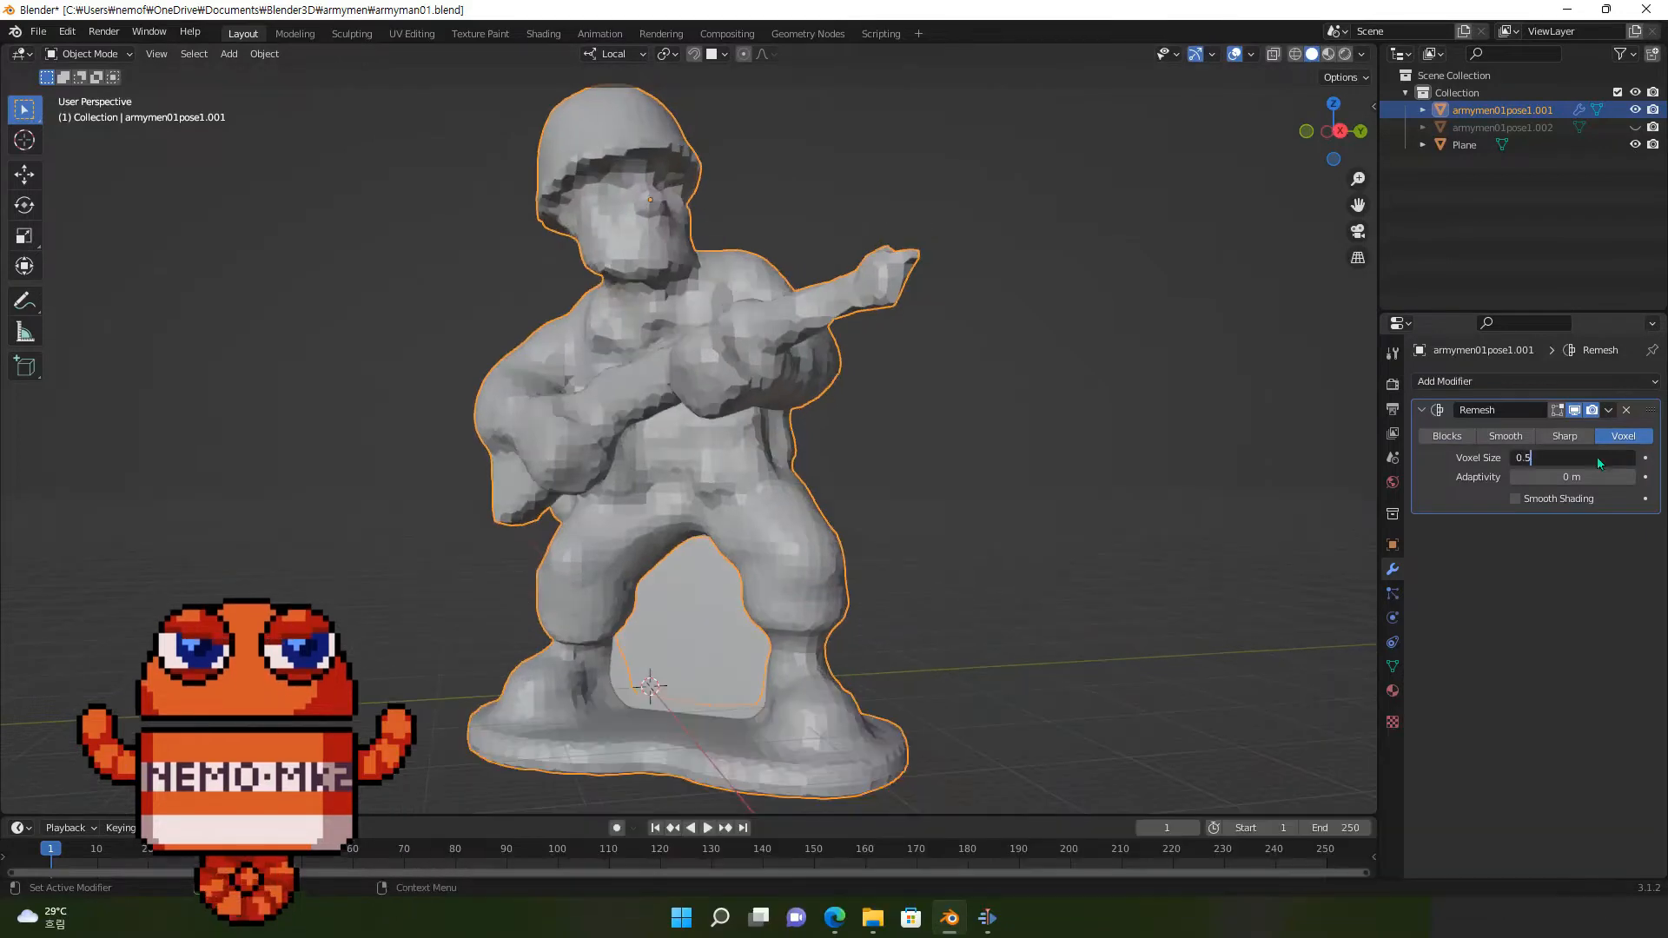
key(Return)
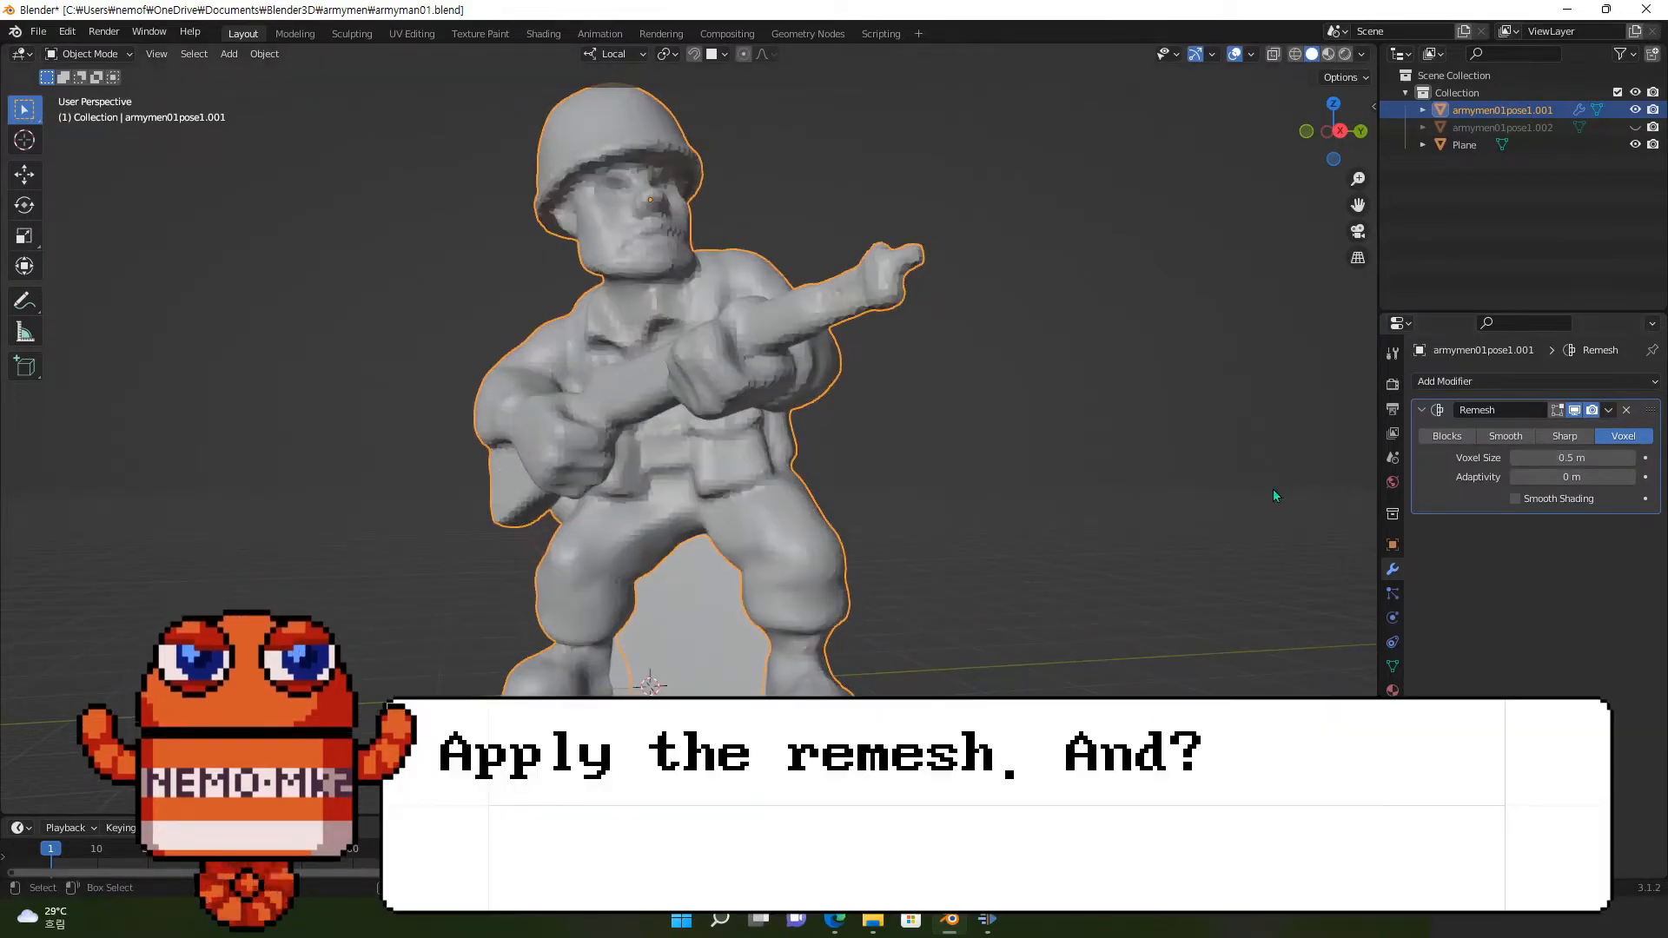
click(1551, 433)
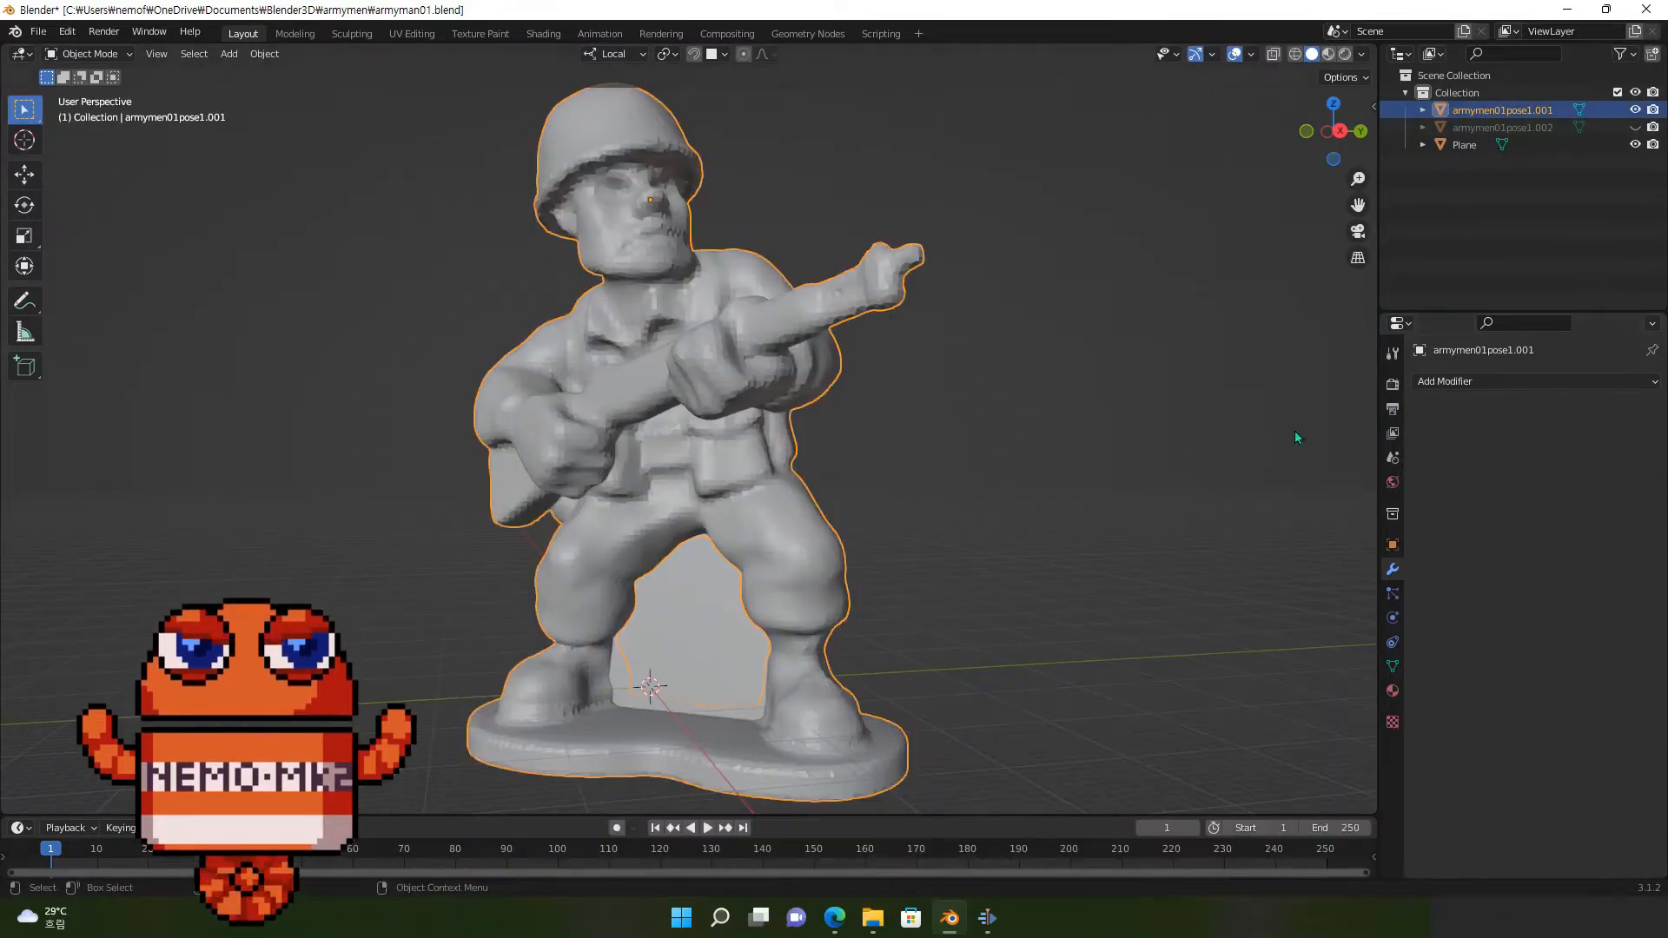
Step: Add a Solidify modifier with 0.2 m thickness and offset 1 to the remeshed soldier, toggling its viewport display to compare
click(1555, 382)
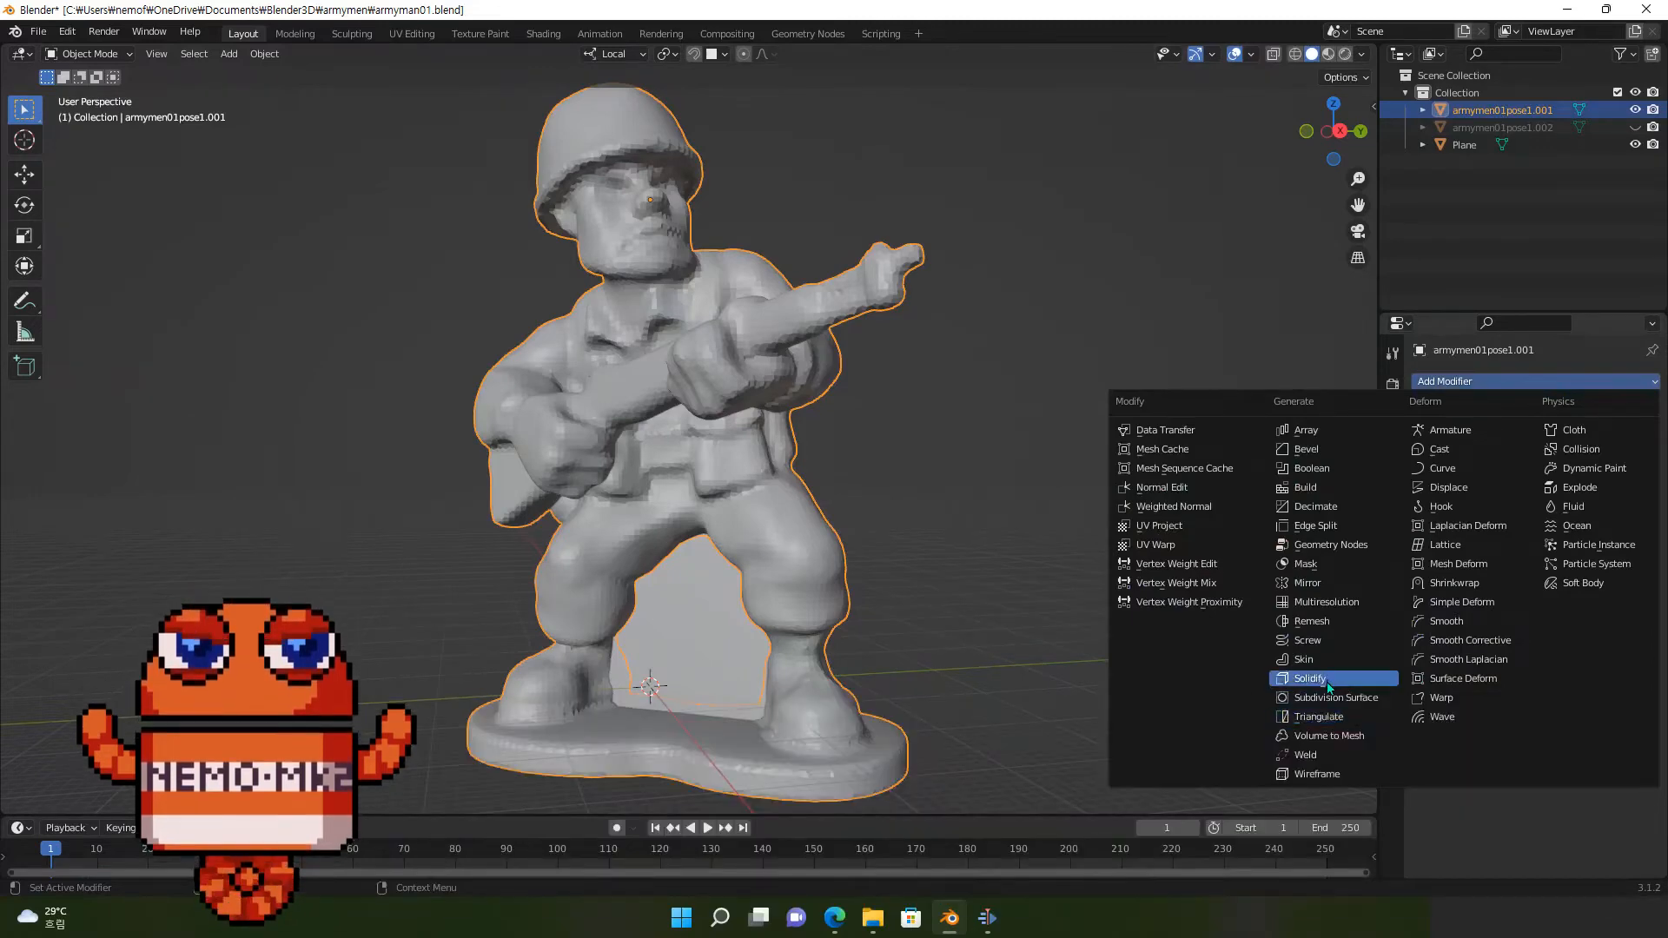
click(1327, 682)
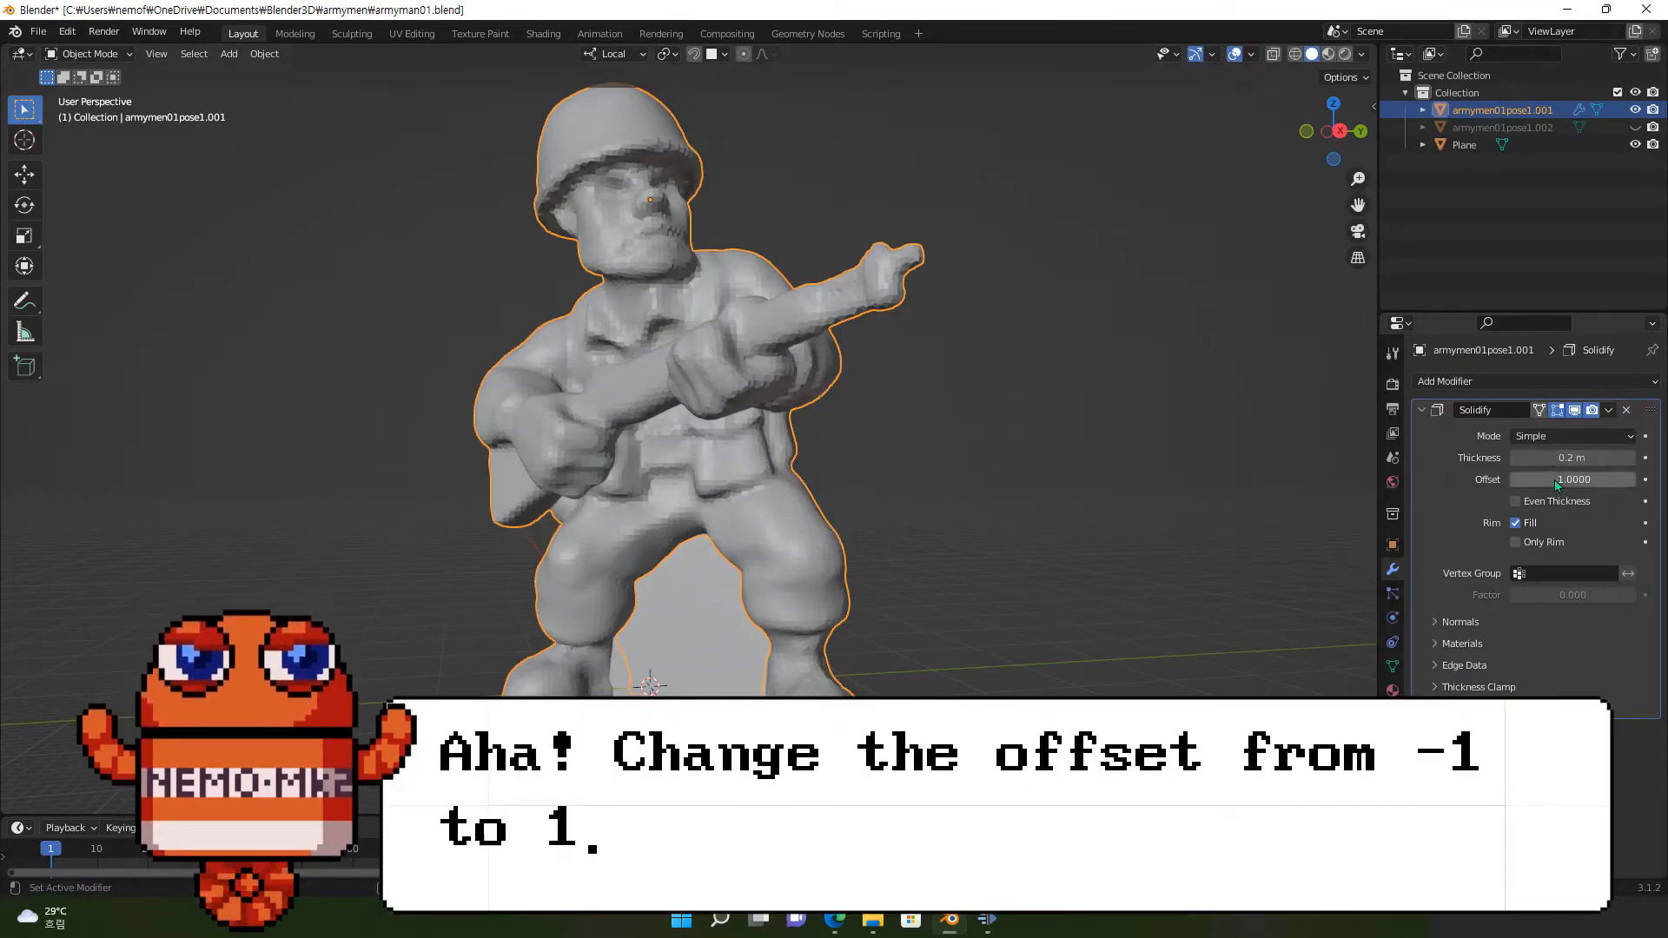
text(1)
key(Return)
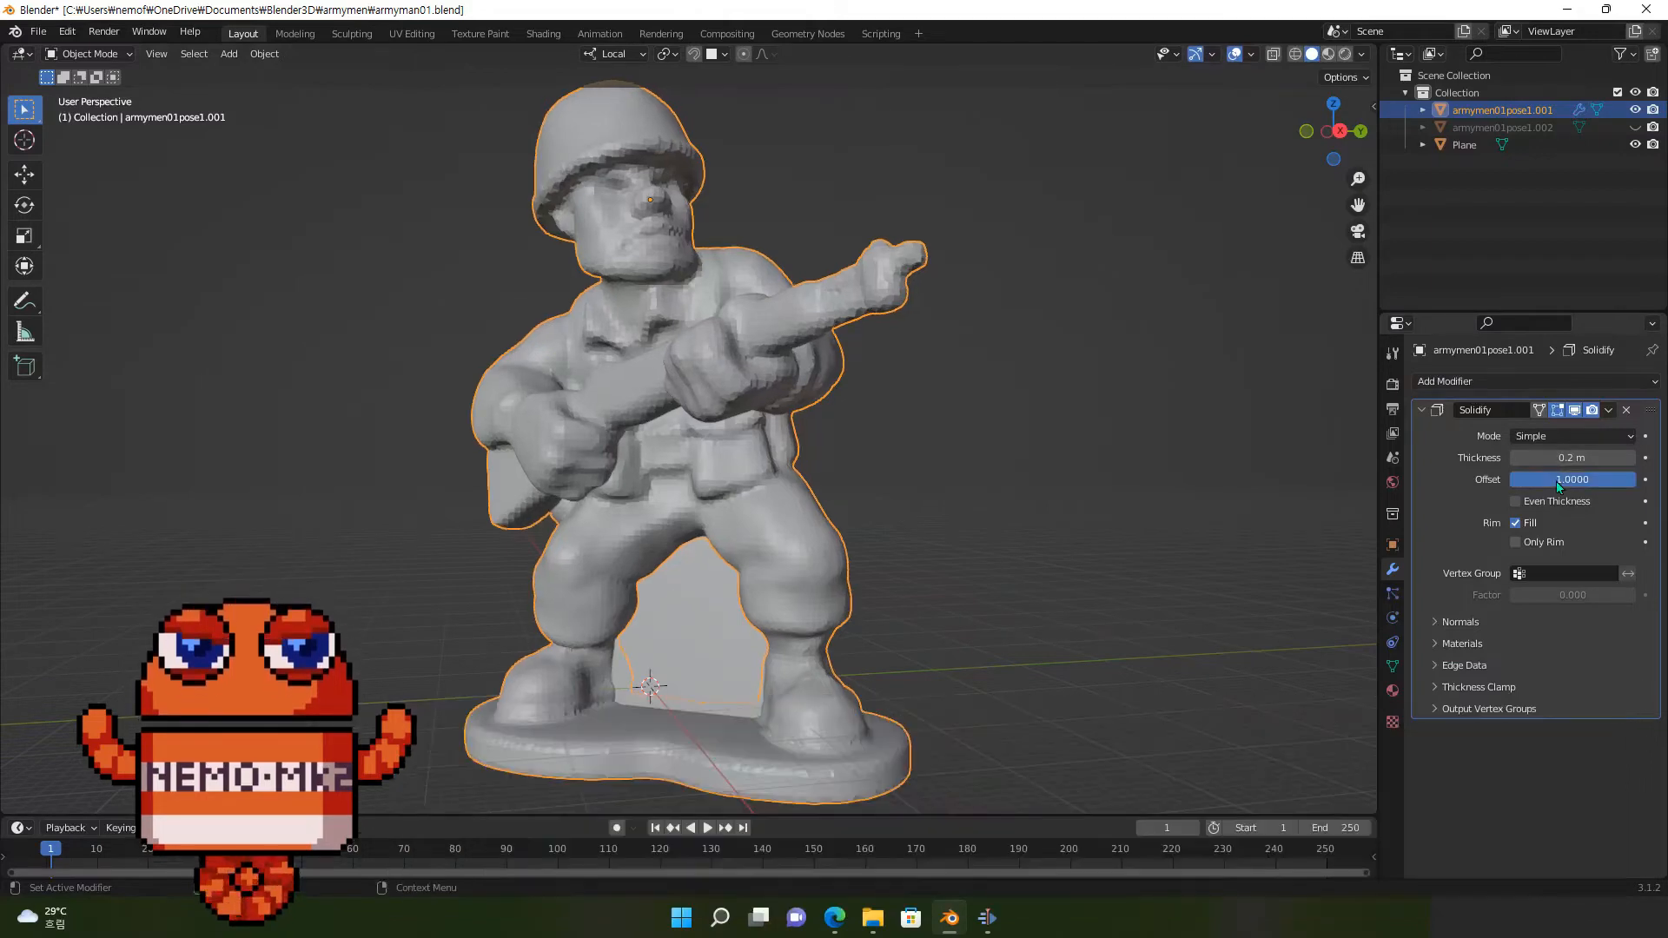
click(1574, 410)
click(1575, 410)
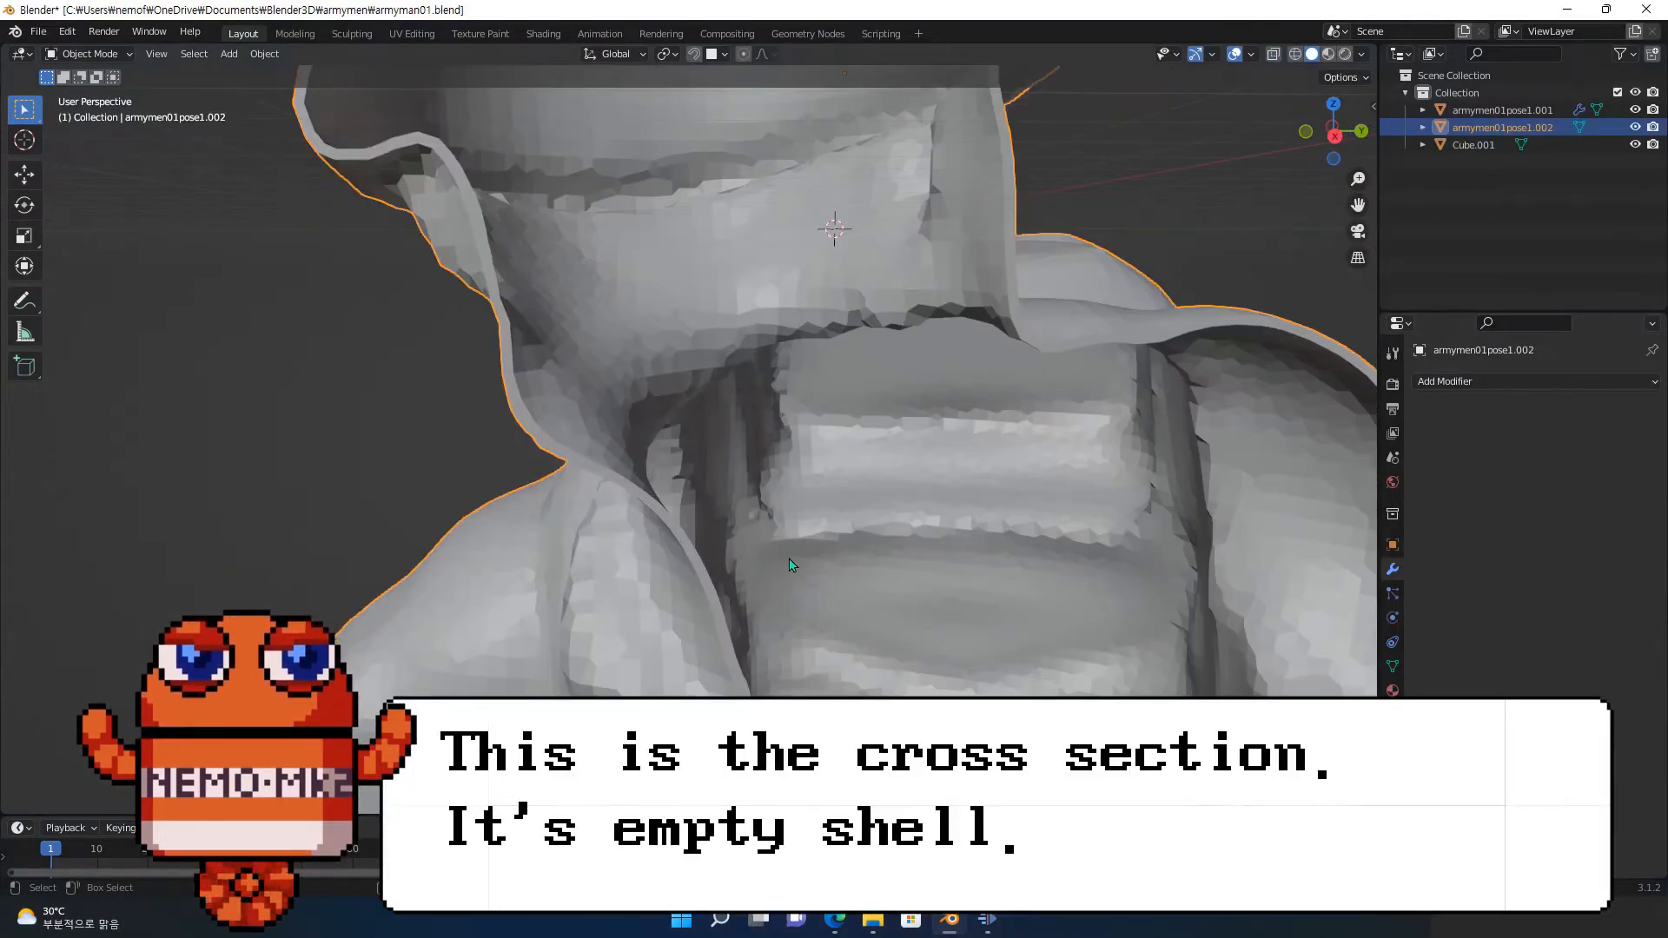
Step: Enable Only Rim on the Solidify modifier and examine the soldier's cross section
scroll(791, 564, down, 2)
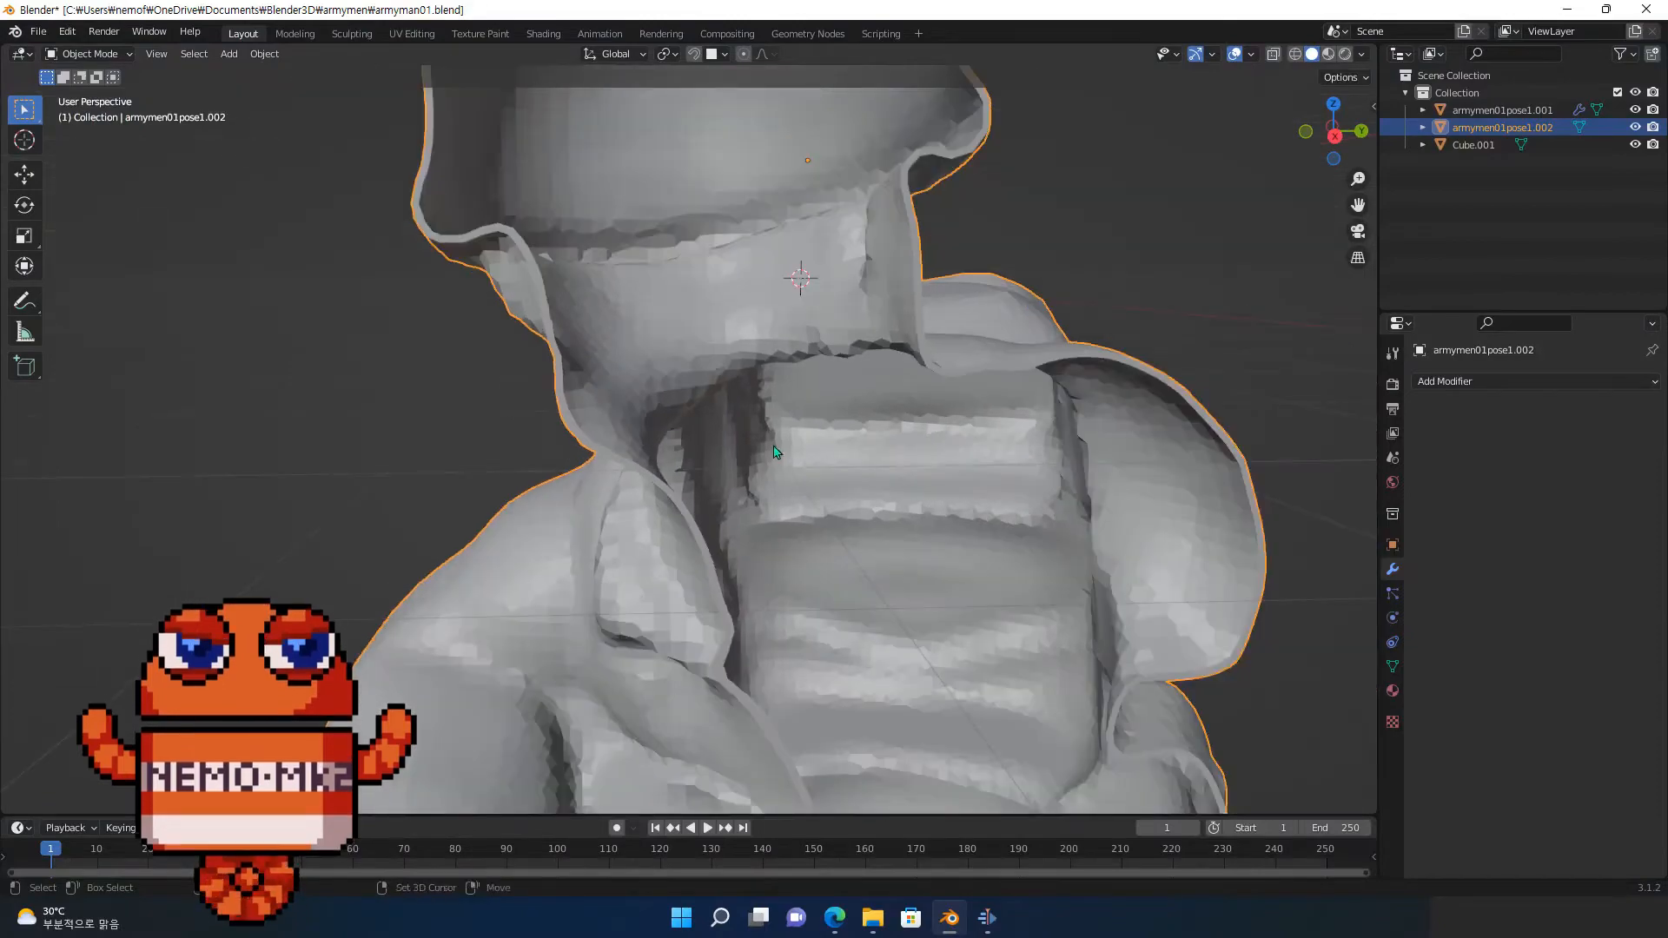
scroll(776, 452, down, 2)
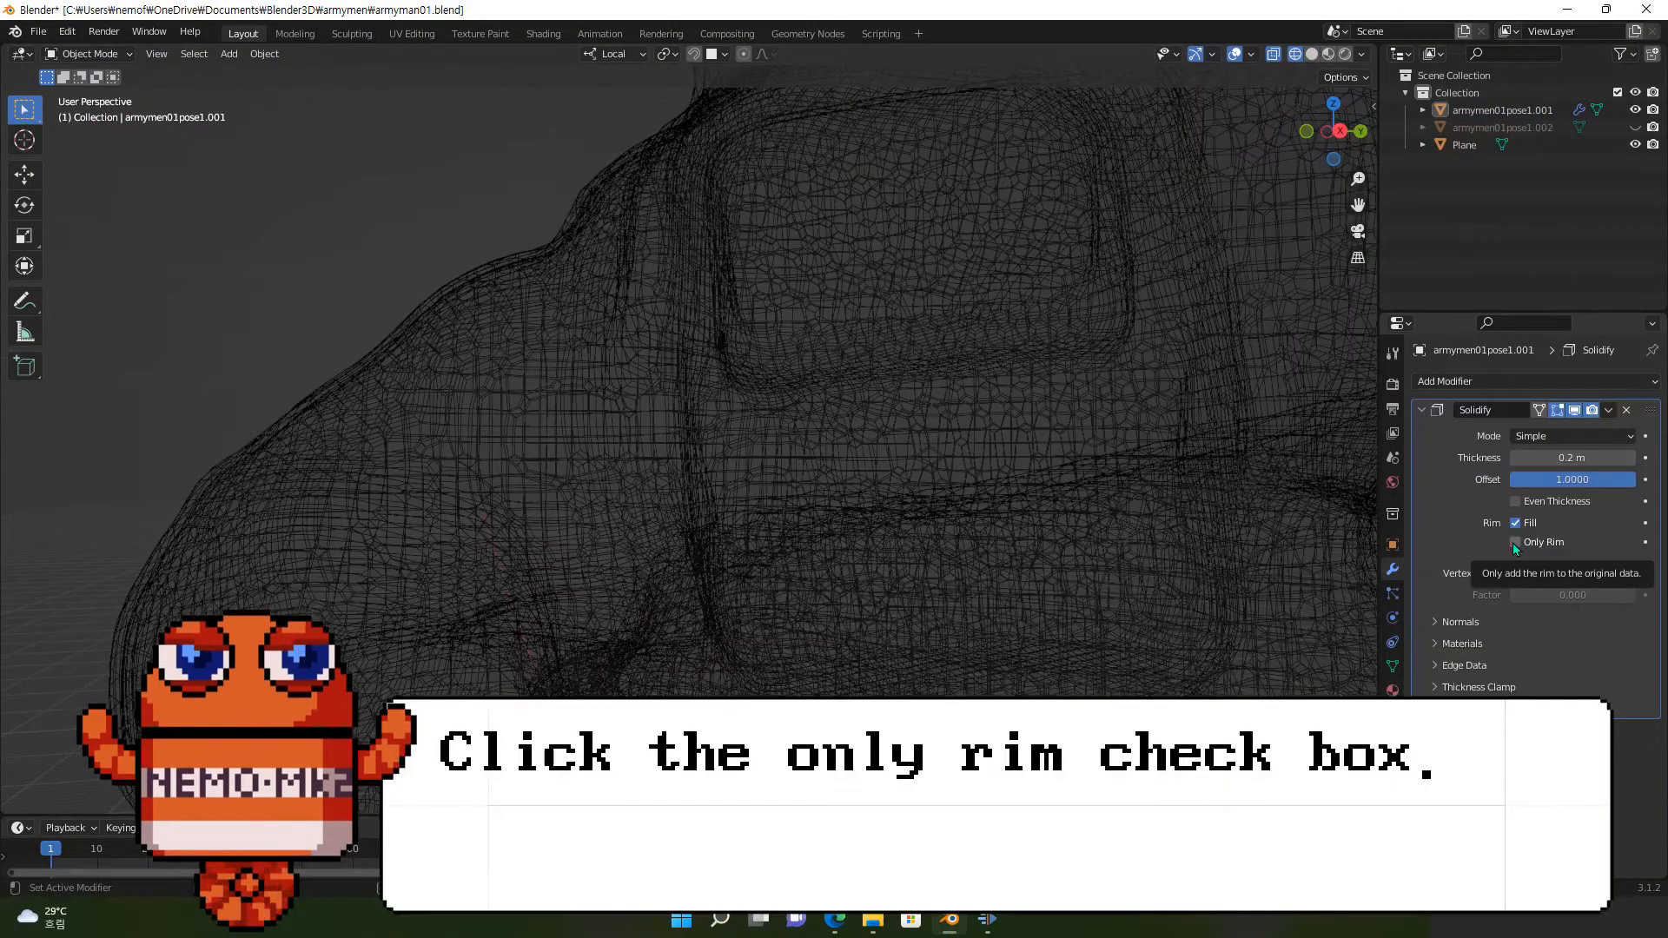
click(1515, 542)
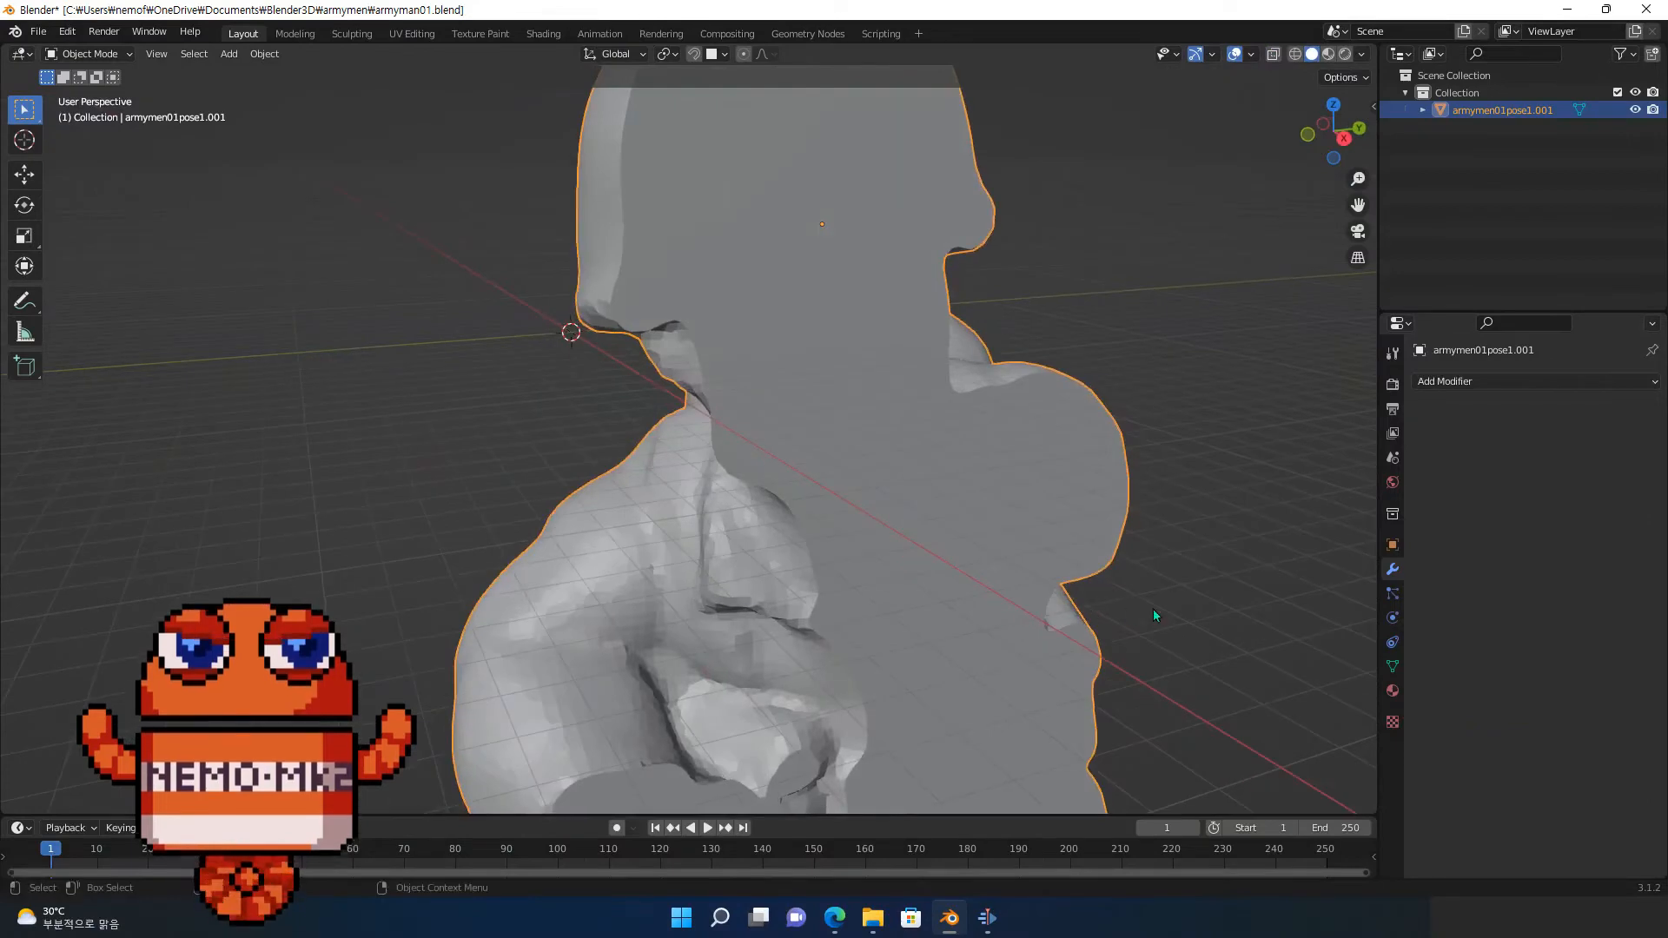
mouse_move(1154, 613)
middle_down()
mouse_move(1065, 612)
mouse_move(1141, 606)
mouse_move(1128, 624)
middle_up()
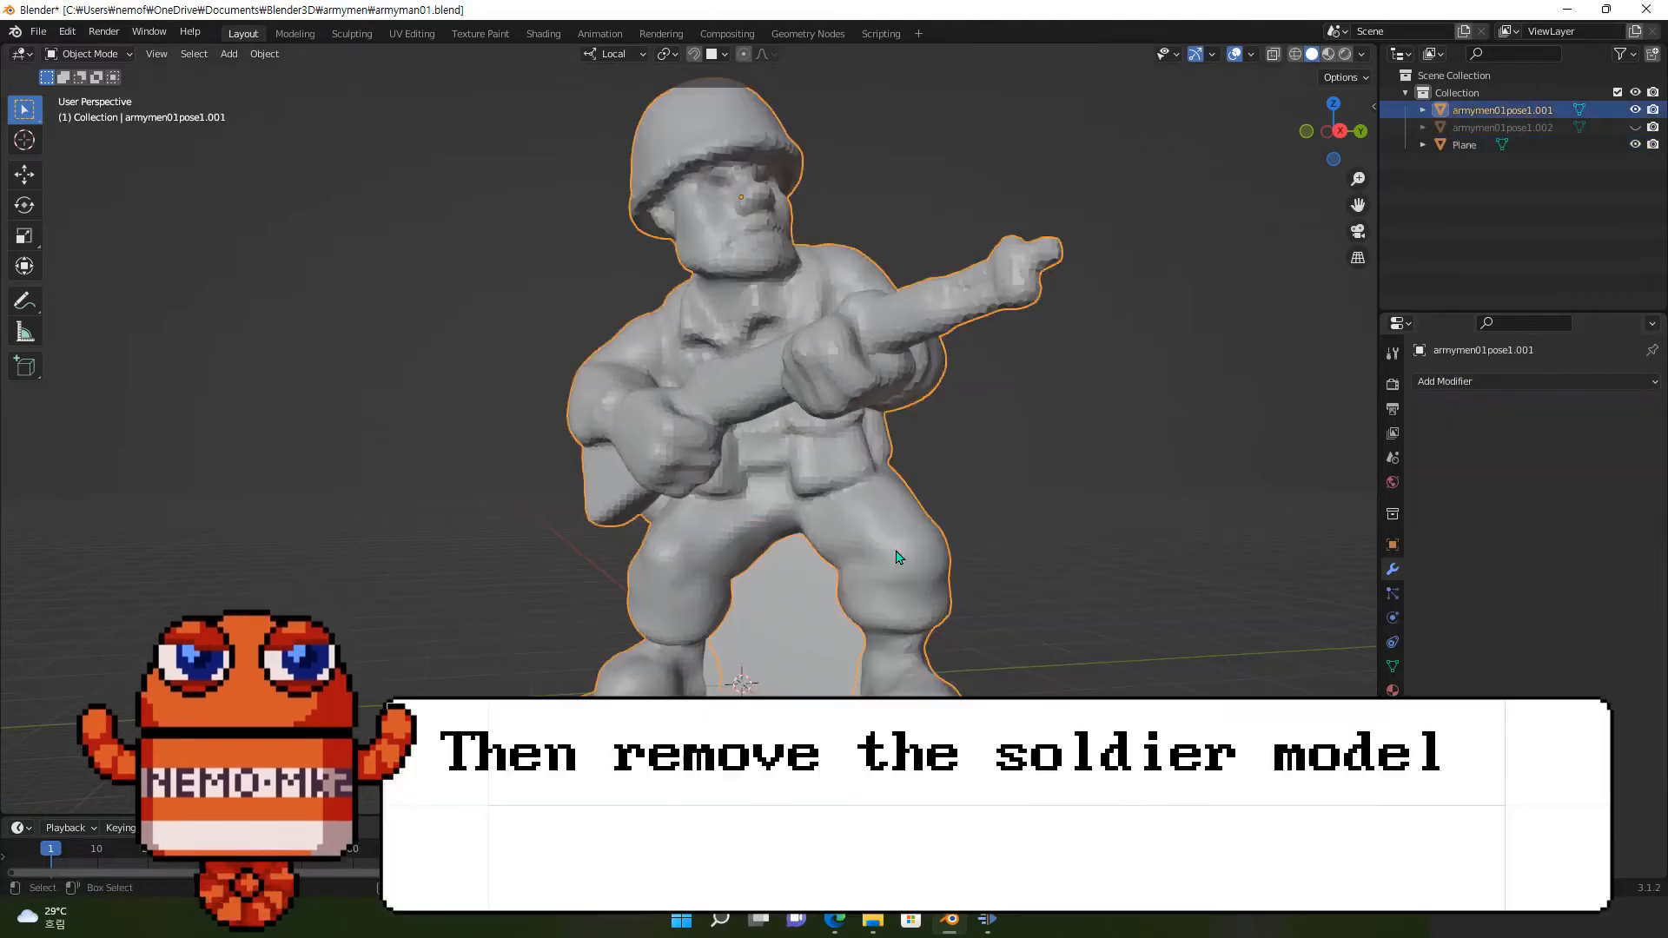
Step: Delete the remeshed soldier copy and unhide the original soldier model around the cut board
key(Delete)
click(782, 651)
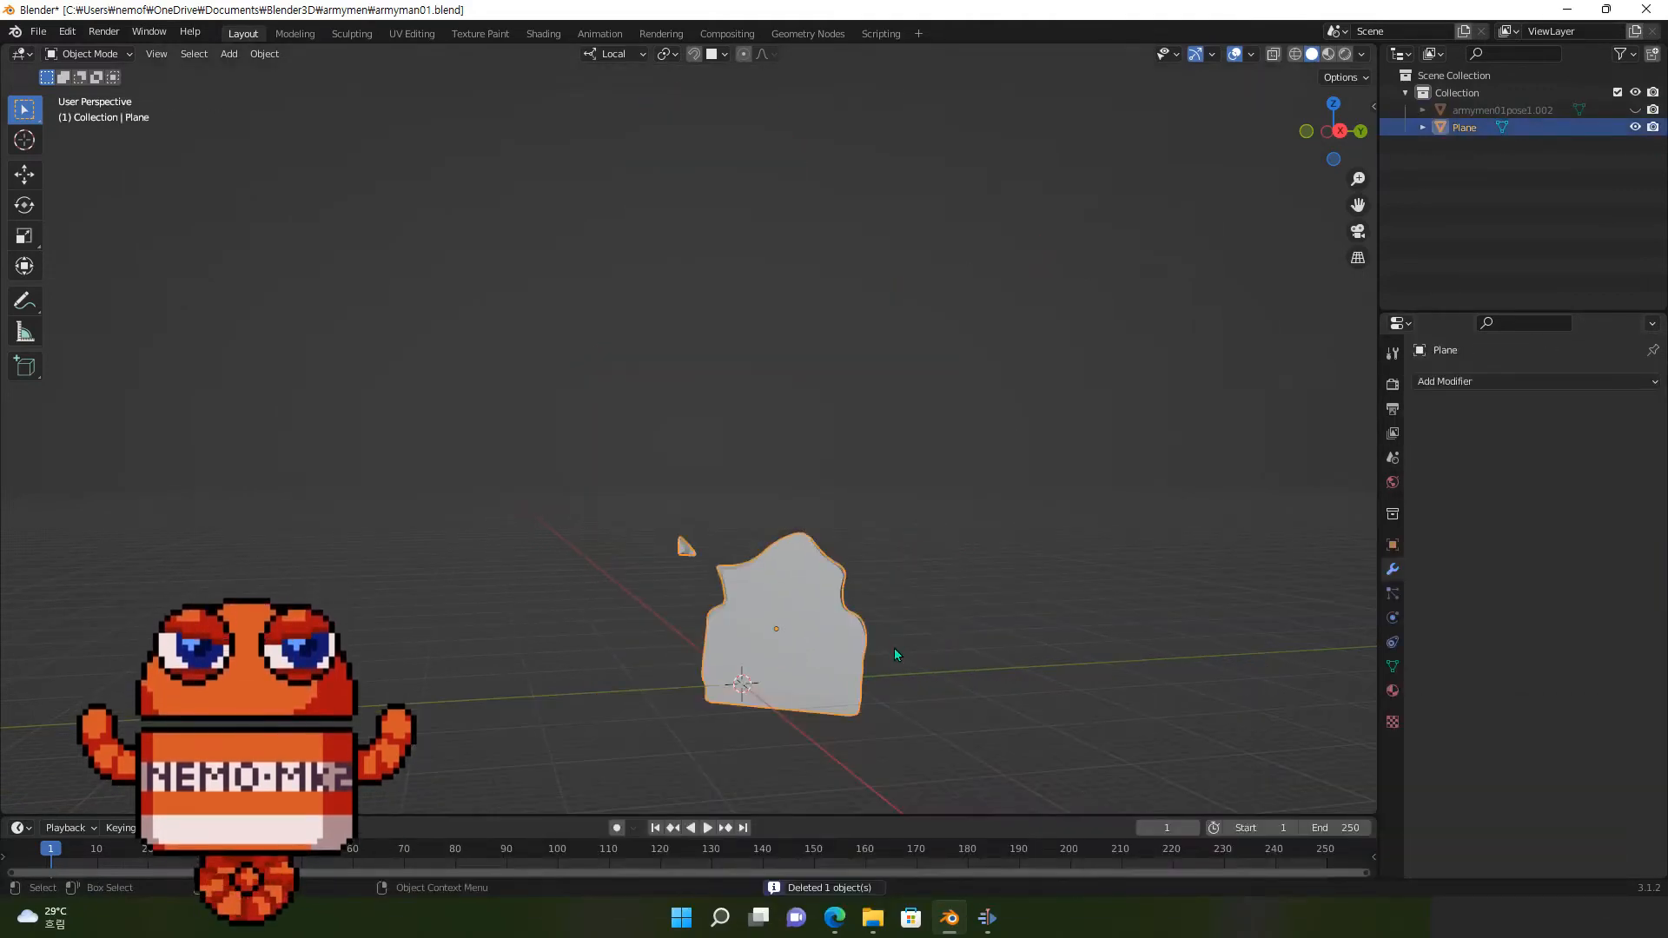
click(1634, 110)
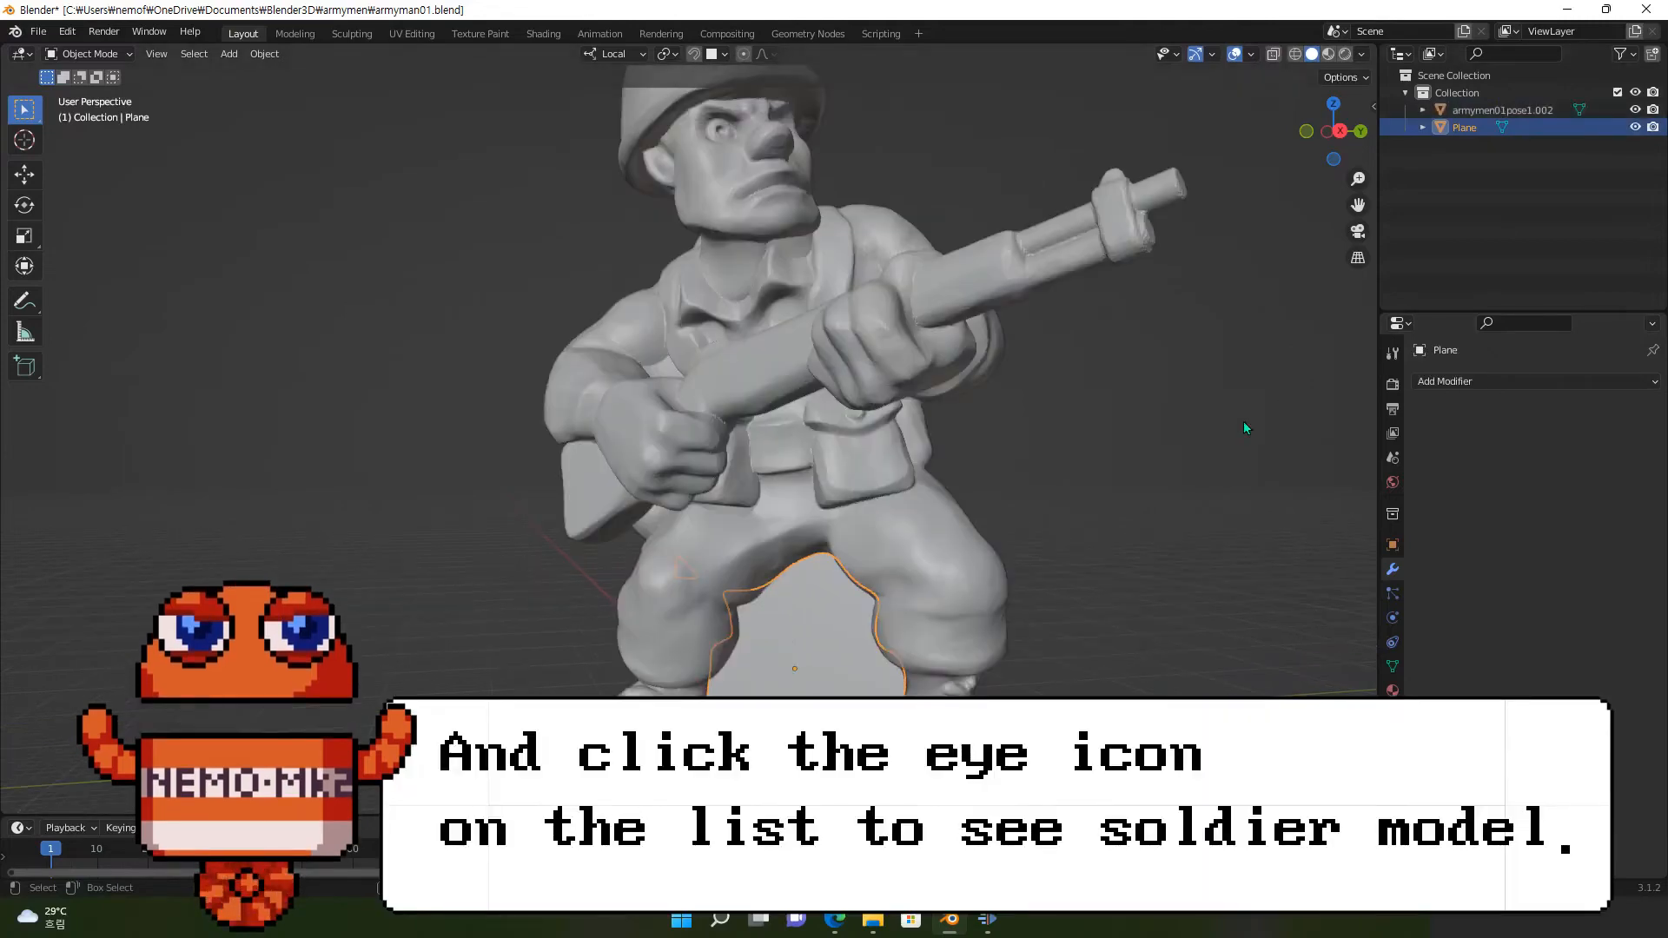
click(1244, 423)
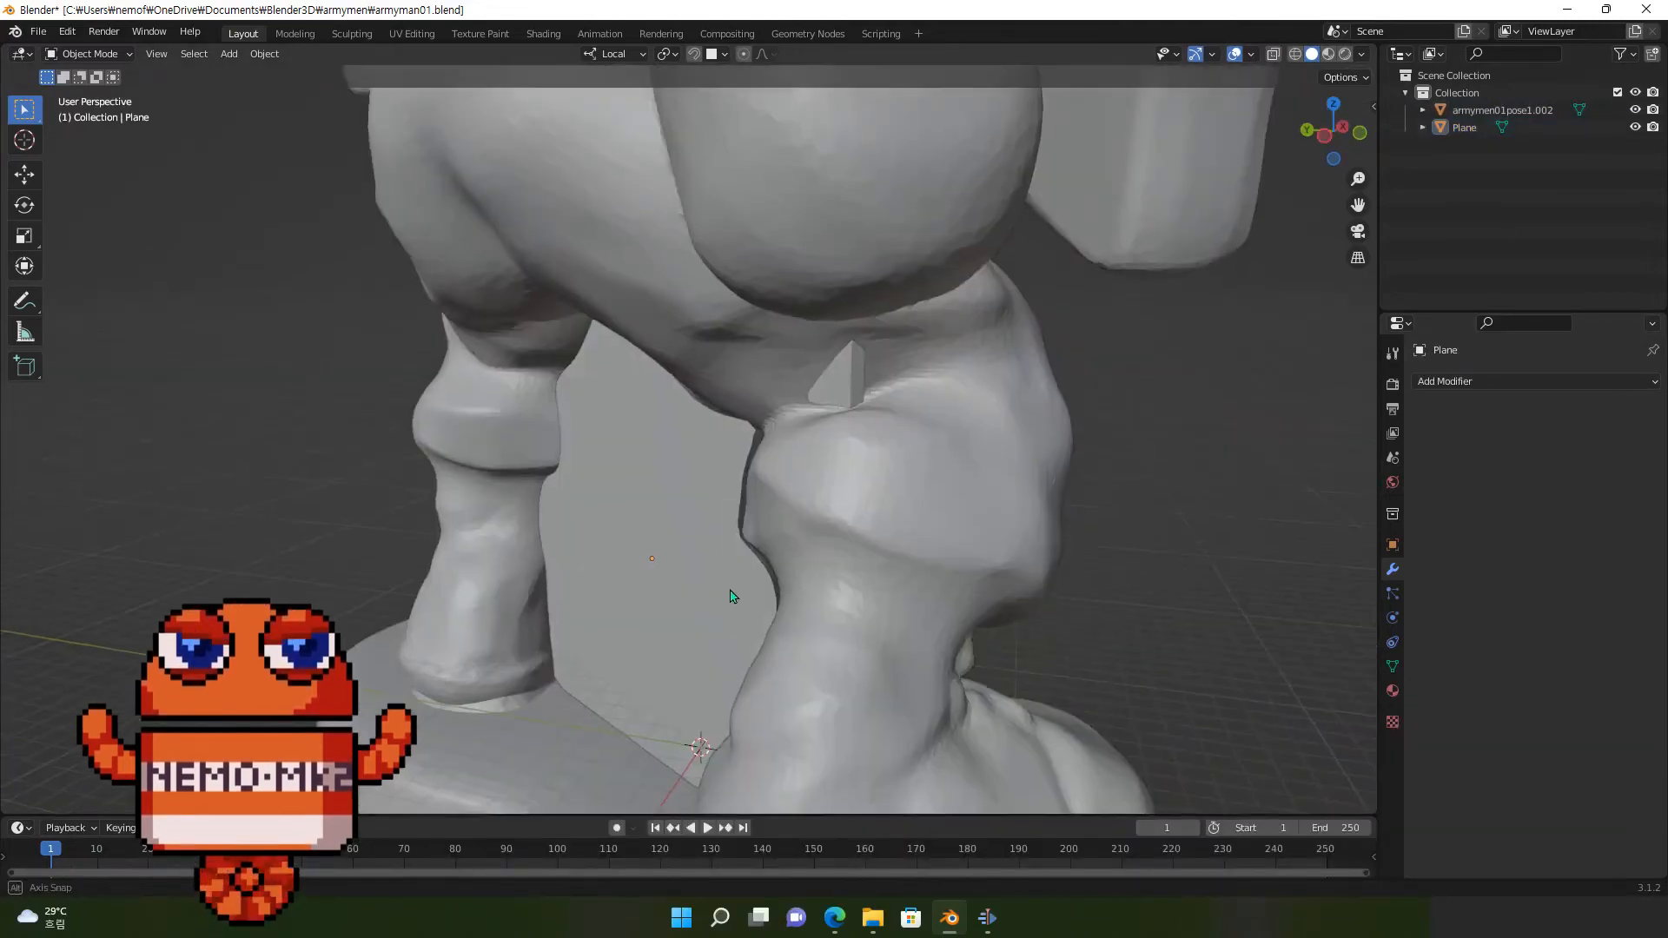
Step: Examine the fit of the trimmed support board between the soldier's legs from several sides
middle_drag(726, 588, 588, 561)
scroll(590, 569, up, 5)
scroll(608, 574, up, 3)
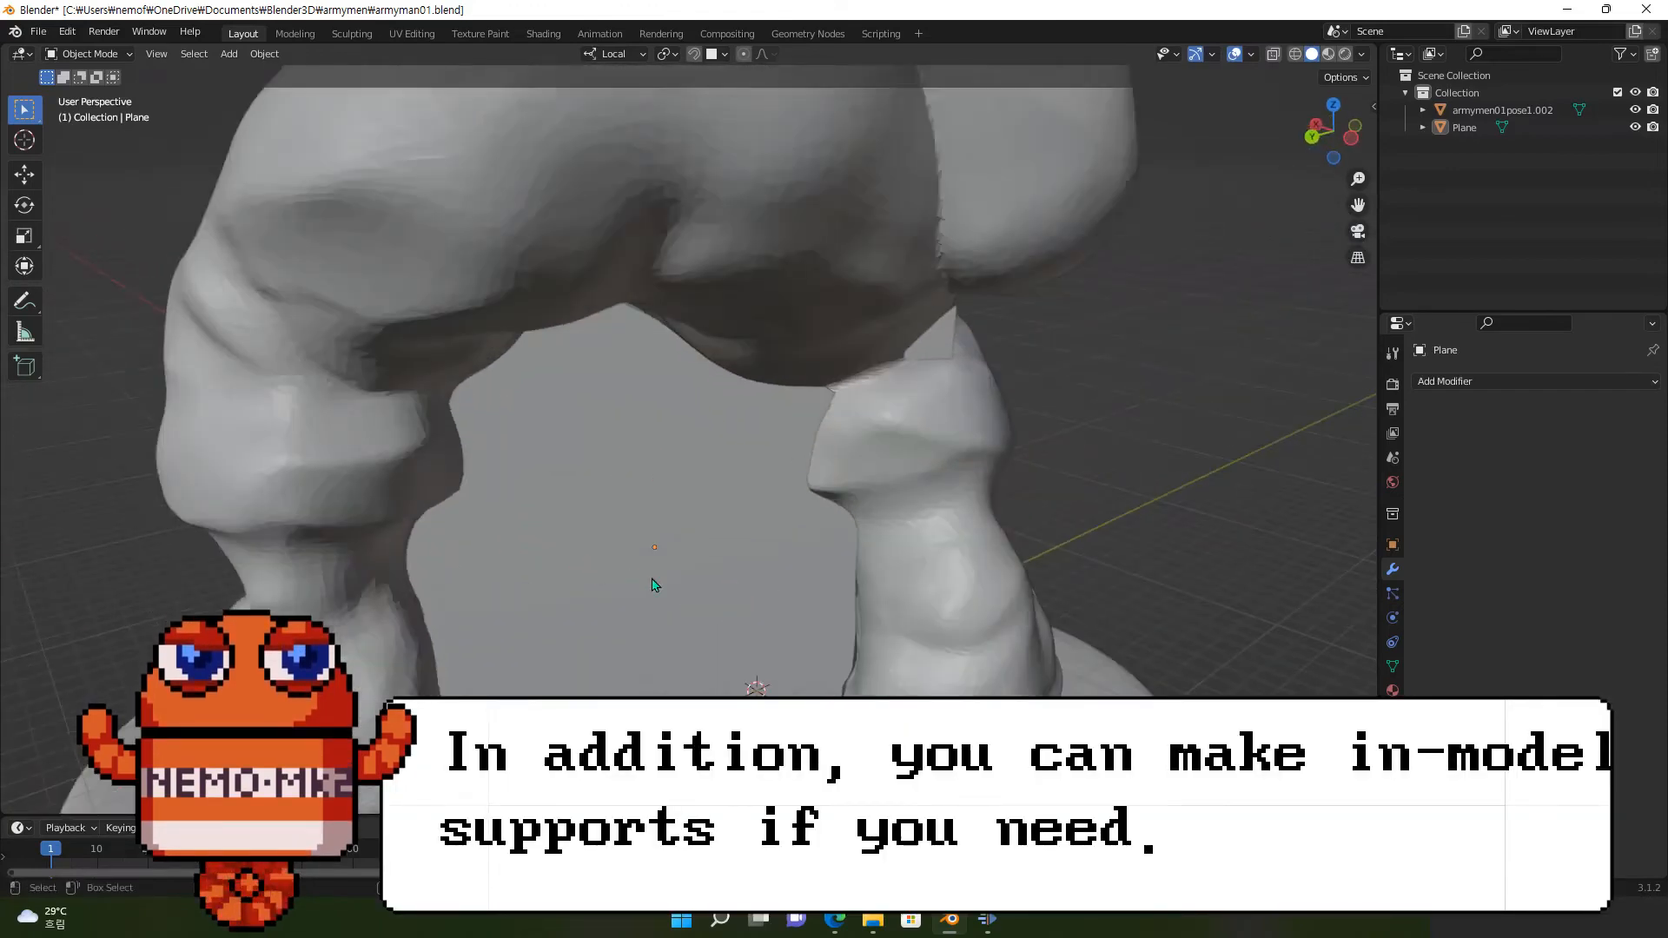
scroll(782, 588, up, 2)
middle_drag(710, 578, 833, 557)
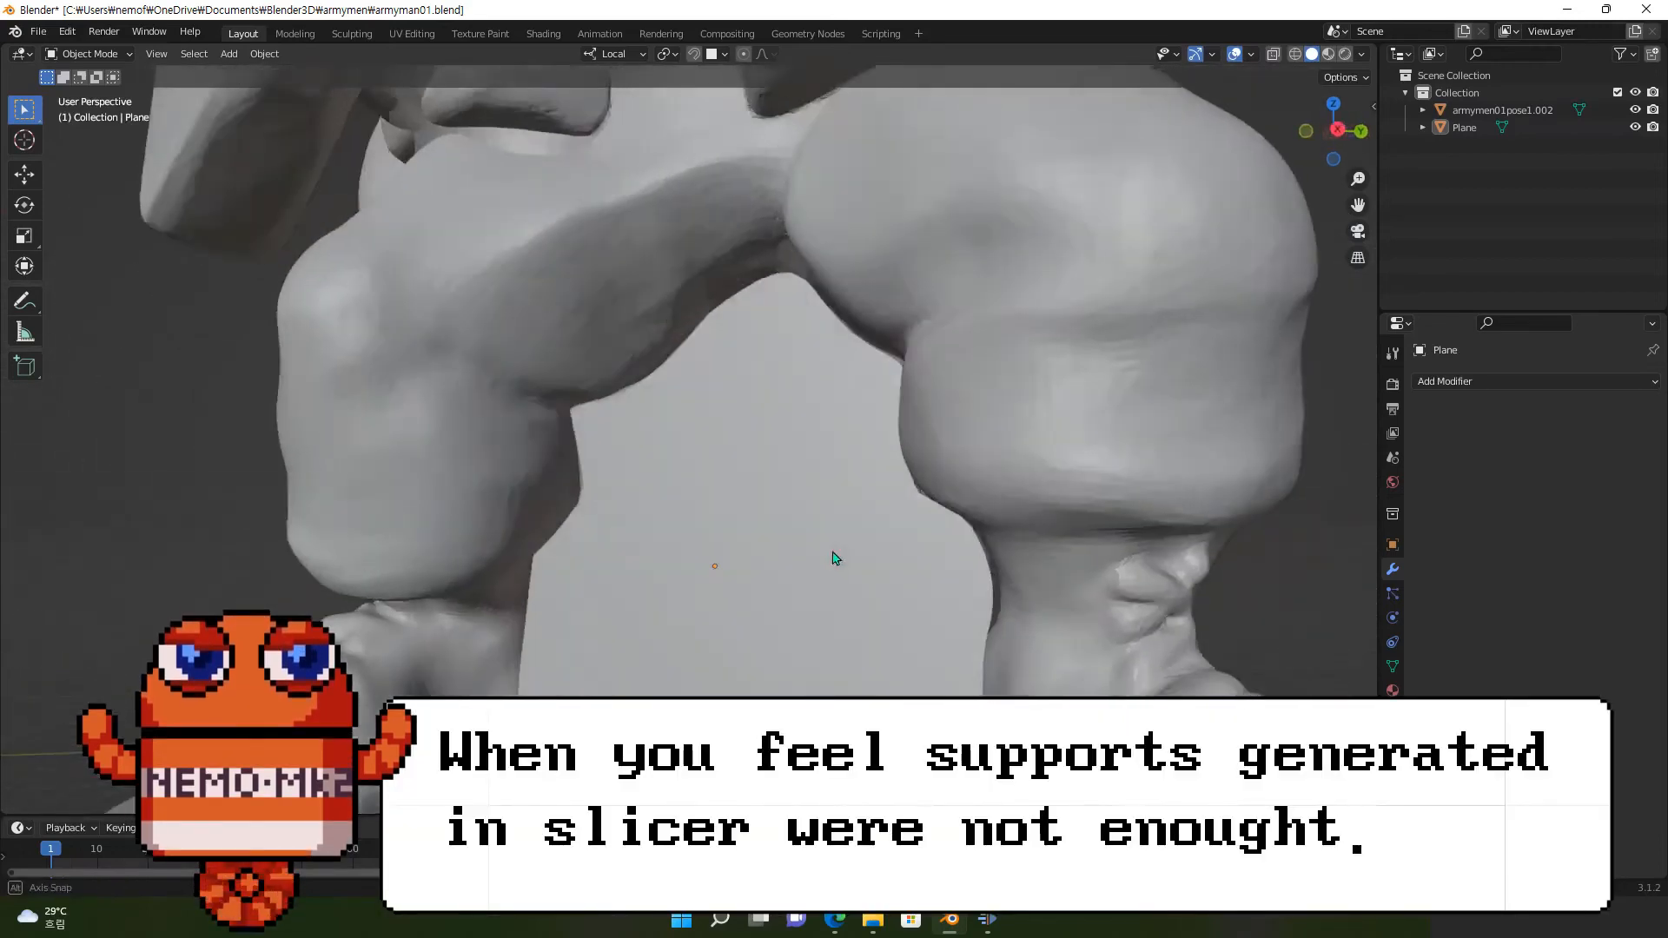
scroll(832, 558, down, 8)
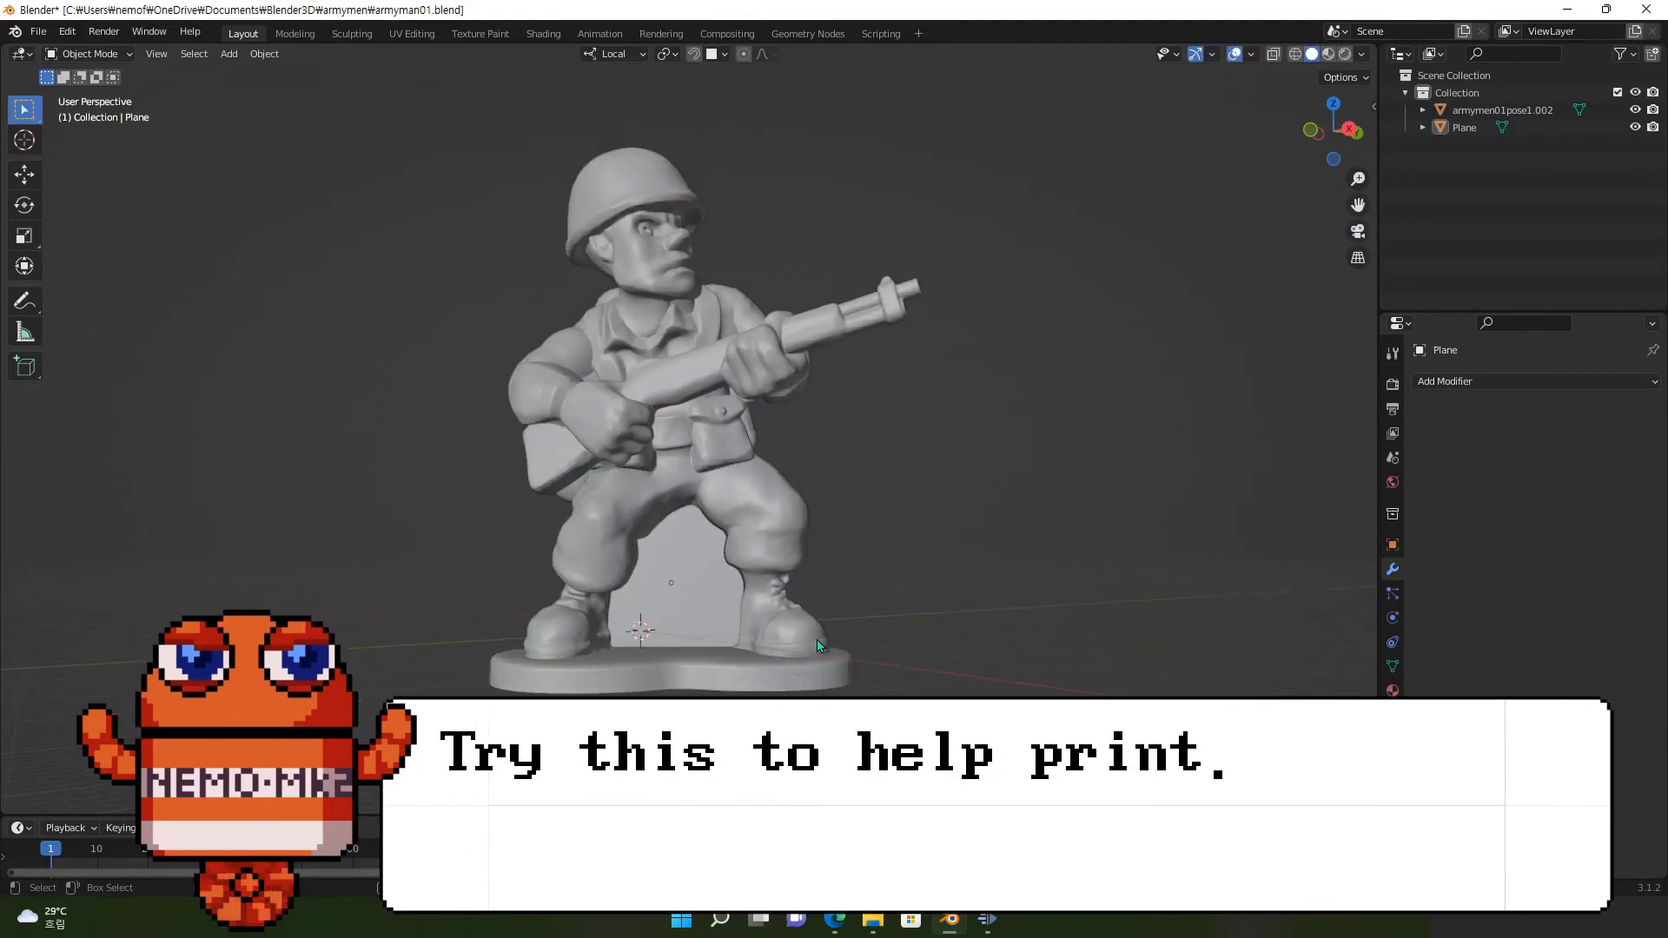
shift+middle_drag(806, 492, 897, 584)
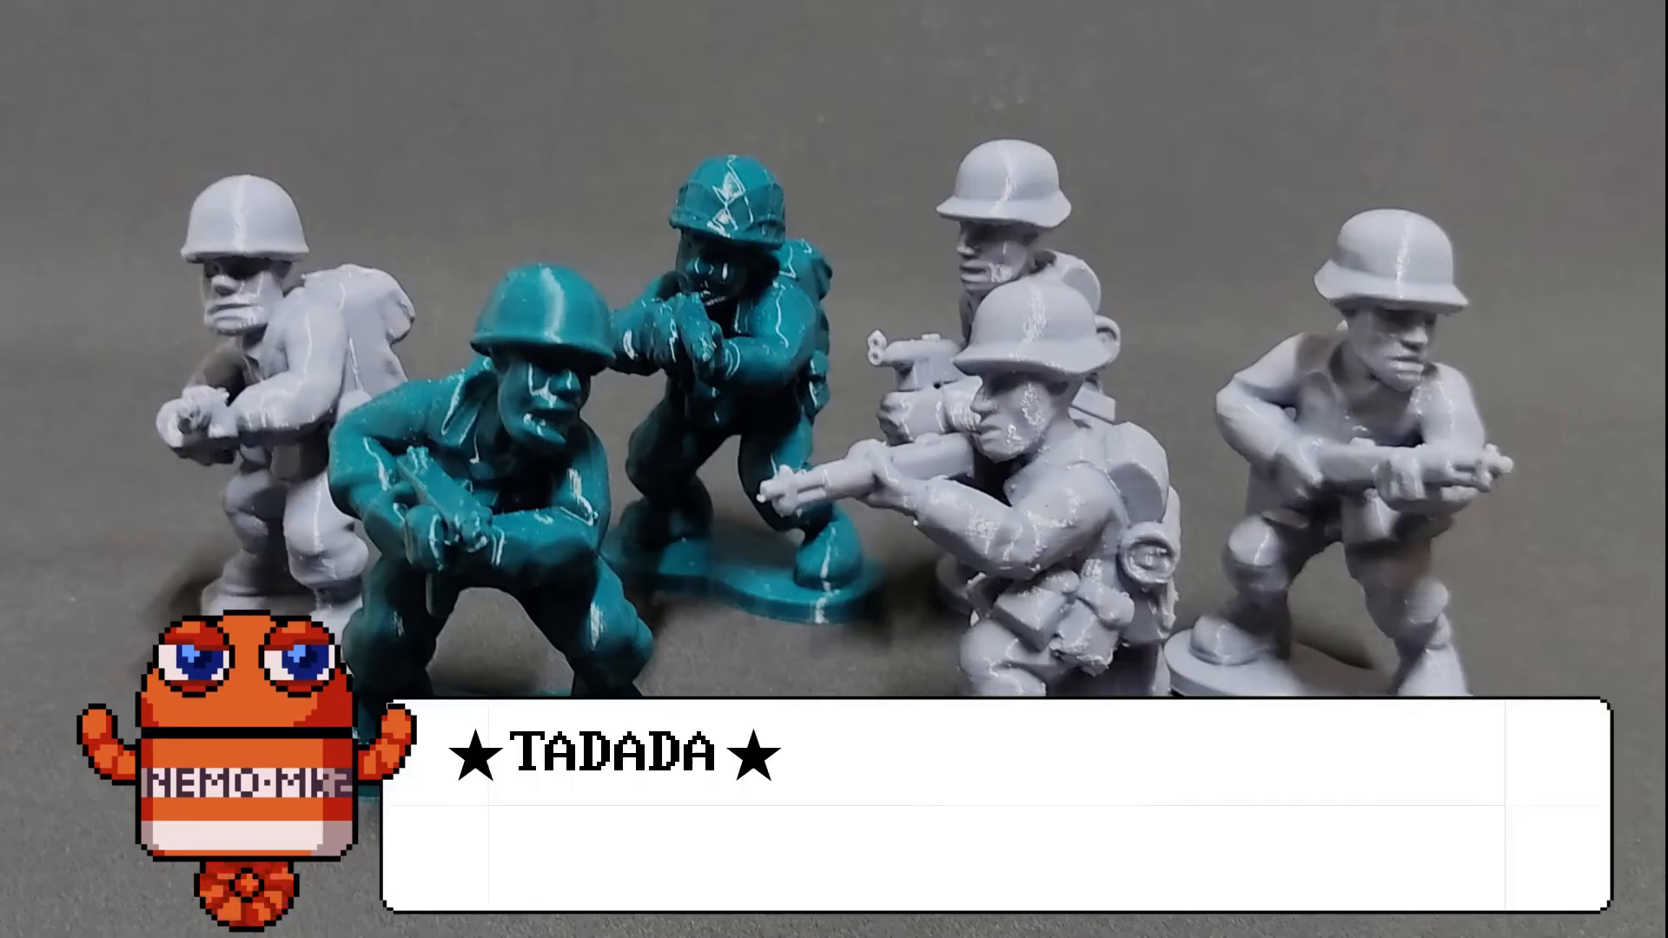